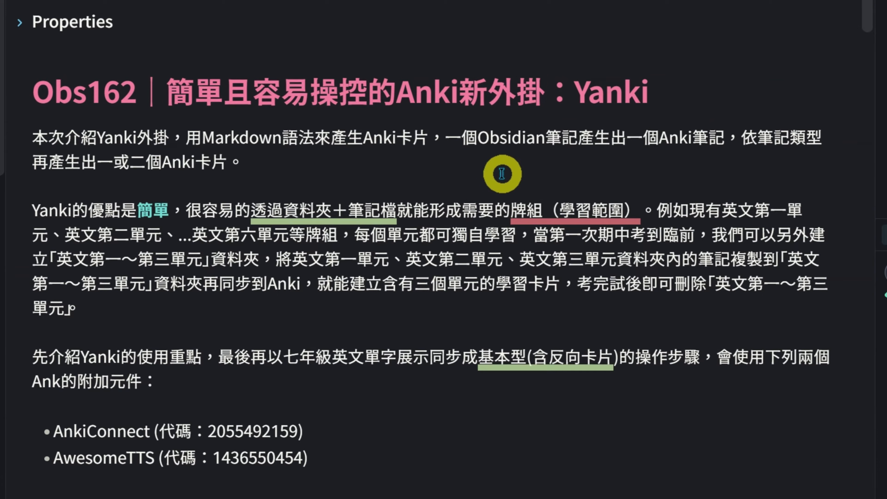
Step: Read the Yanki note's introduction, covering folder-based decks, the usage outline, the two required Anki add-ons and the one-note-per-card-note rule
drag(442, 151, 738, 154)
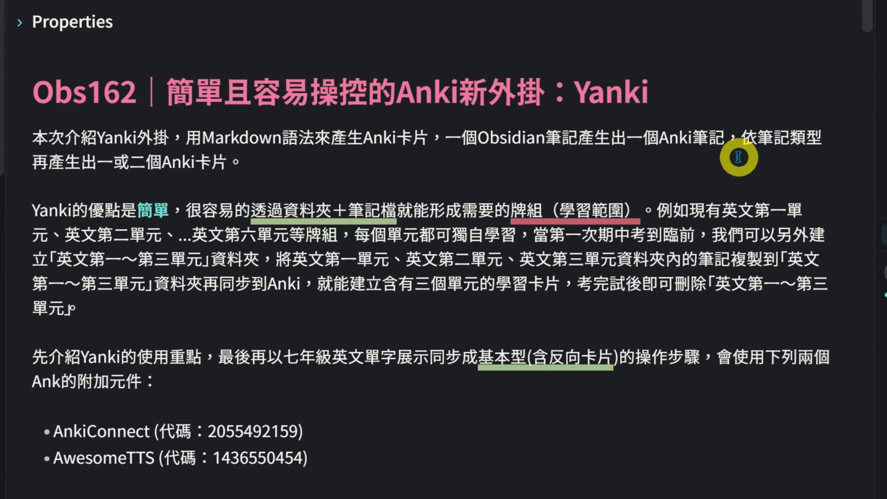
scroll(738, 157, down, 3)
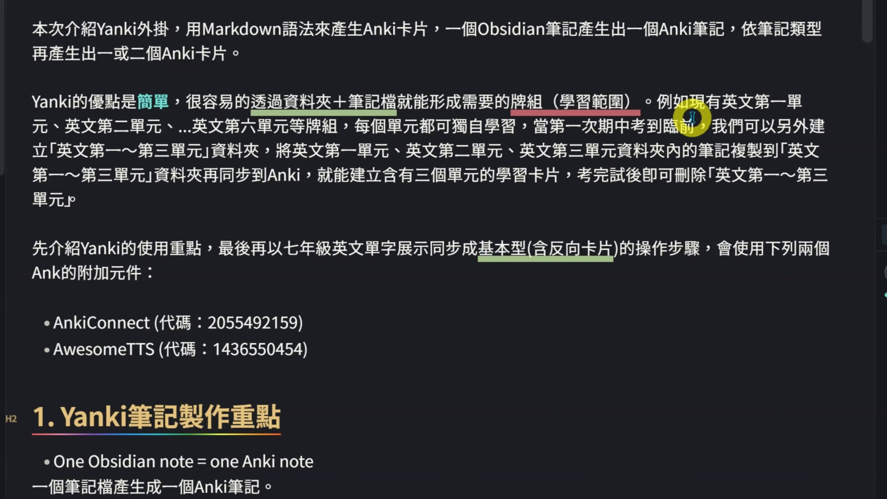
drag(711, 114, 815, 116)
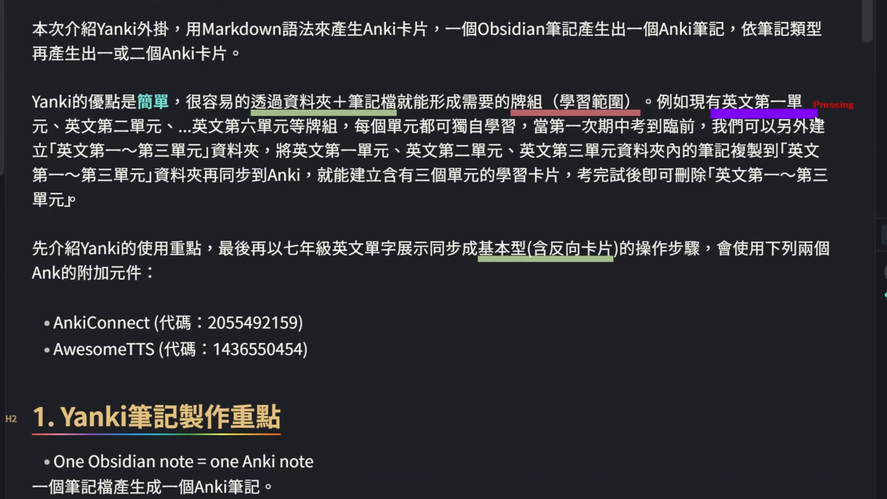
drag(66, 134, 295, 140)
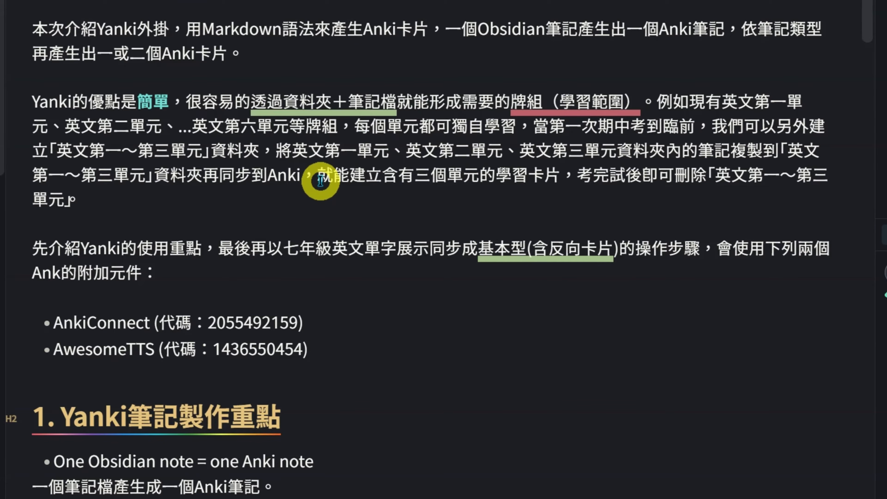
drag(81, 162, 192, 162)
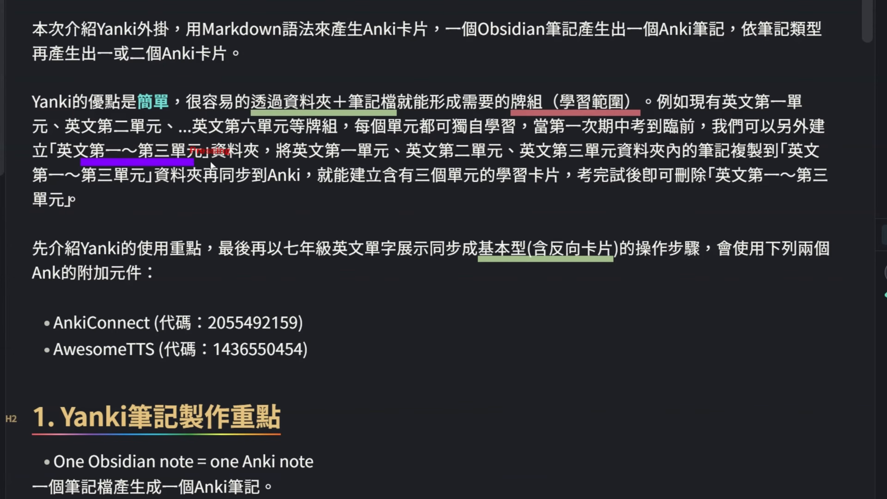
key(Escape)
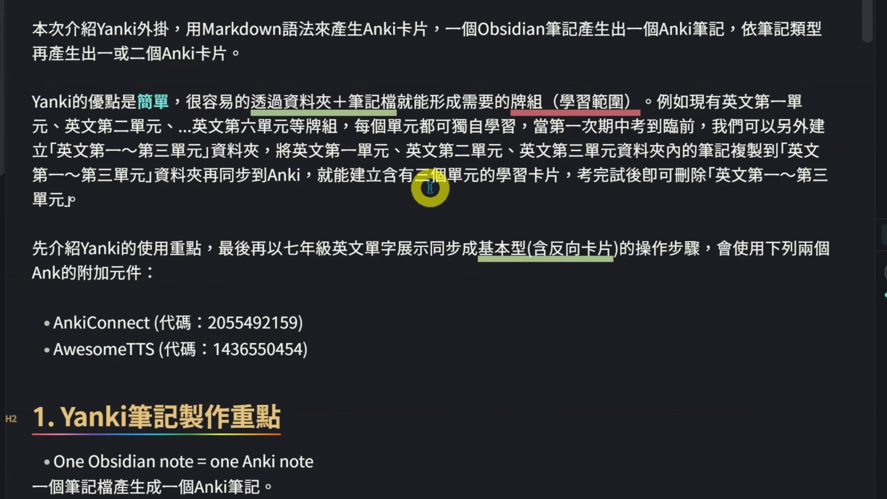
drag(63, 261, 203, 262)
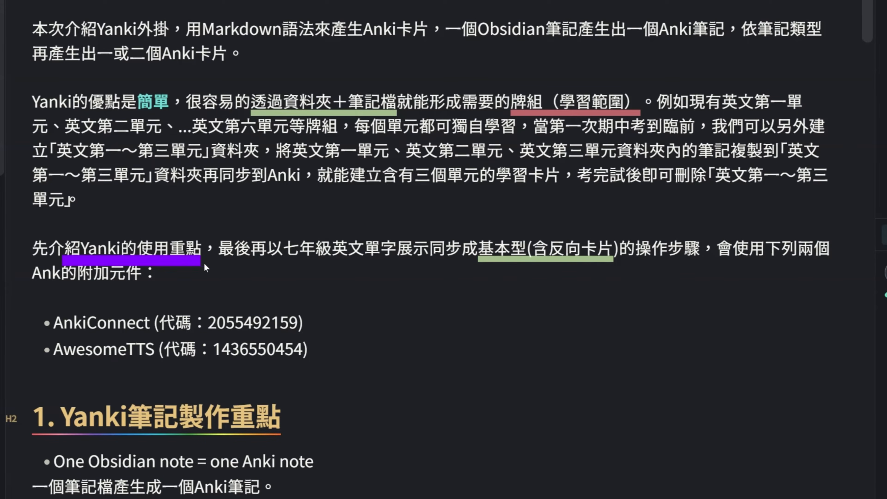
key(Escape)
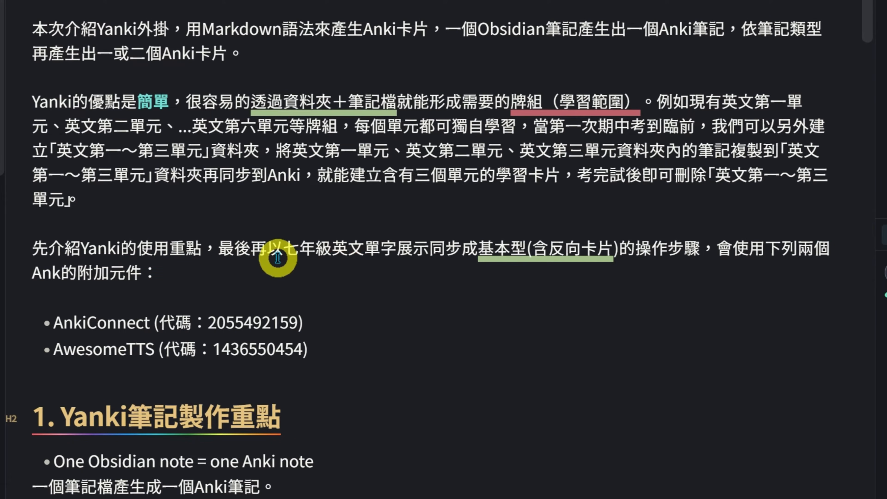
drag(335, 264, 470, 264)
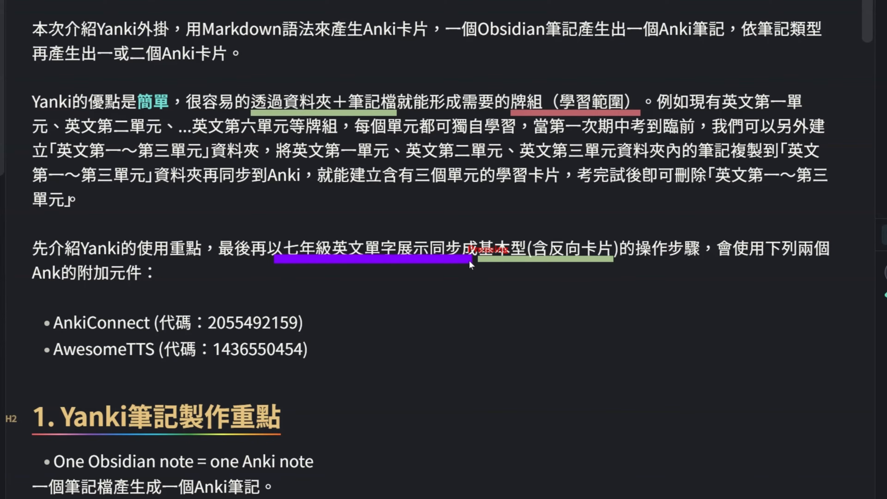
key(Escape)
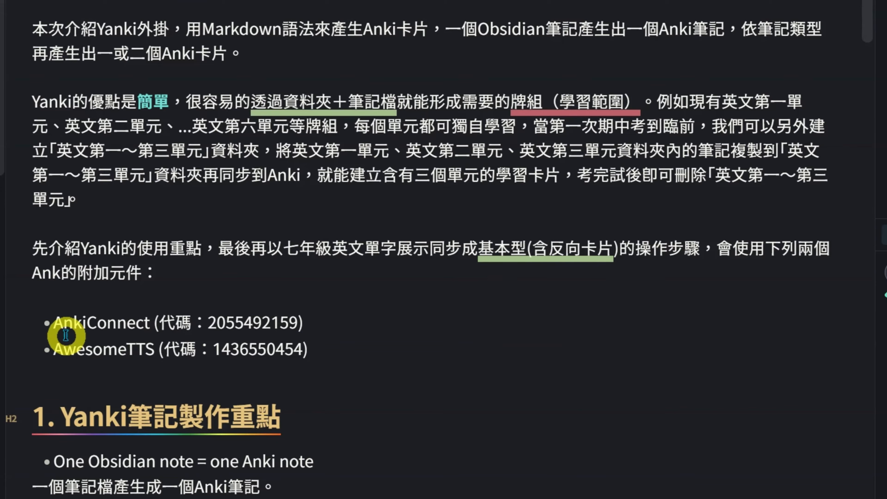
drag(44, 334, 165, 336)
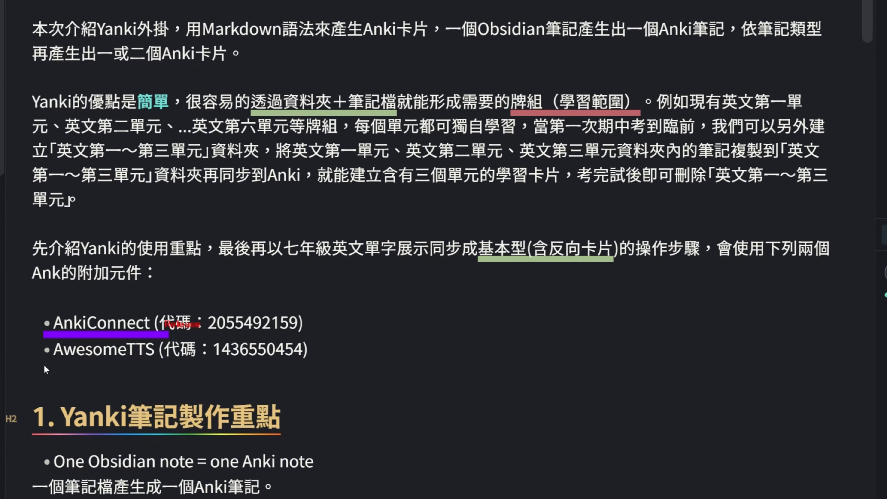
key(Escape)
drag(40, 358, 163, 357)
key(Escape)
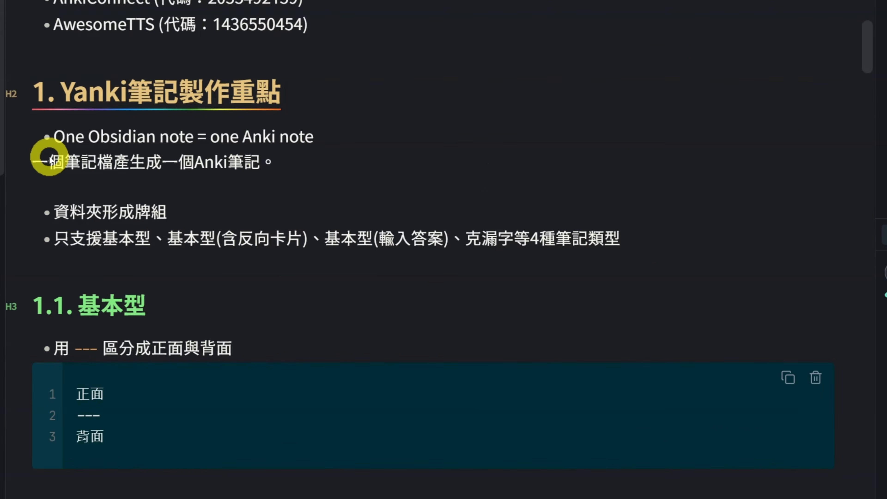
drag(51, 148, 308, 144)
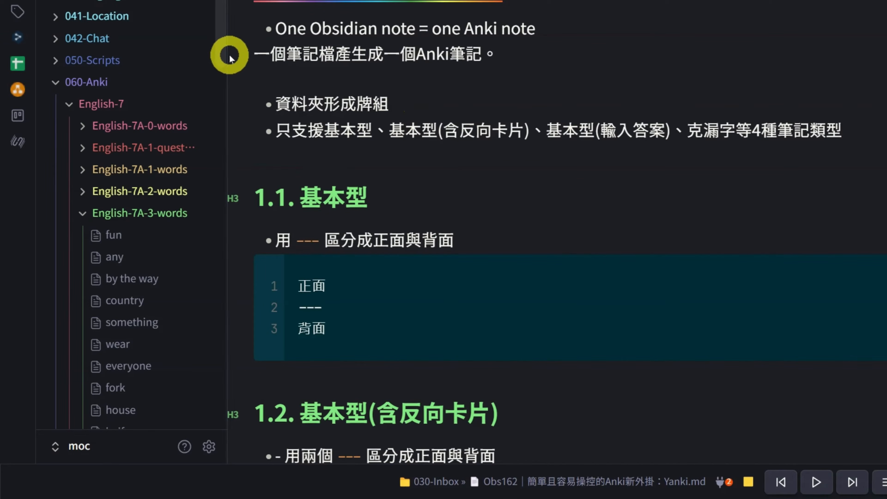
Step: Widen the file sidebar slightly and open the installed Yanki community plugin's settings, filtering the plugins by "yank"
drag(229, 54, 252, 58)
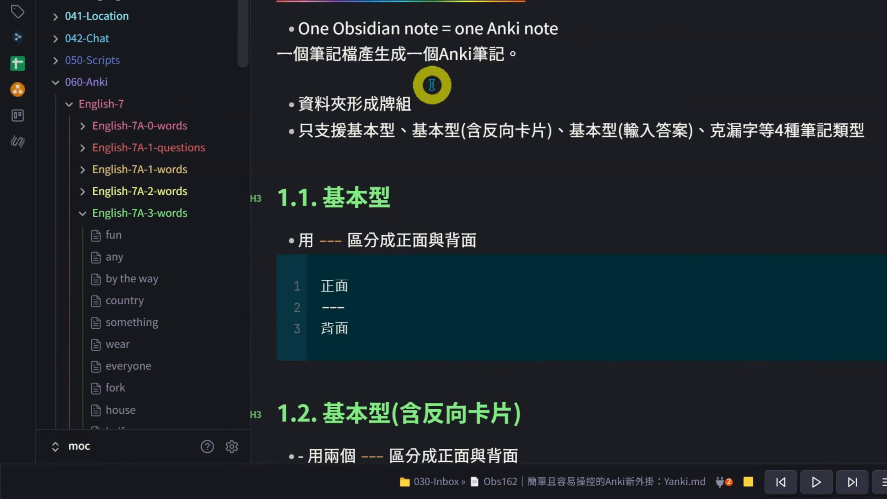
click(232, 445)
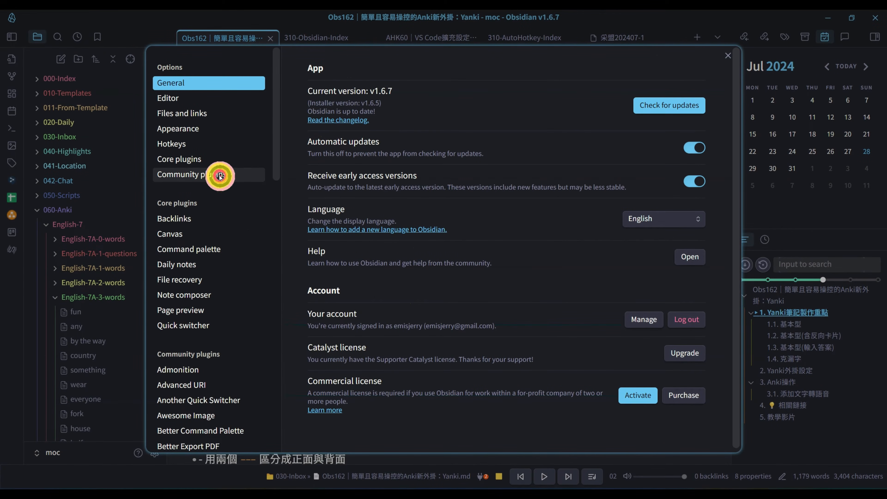
click(219, 175)
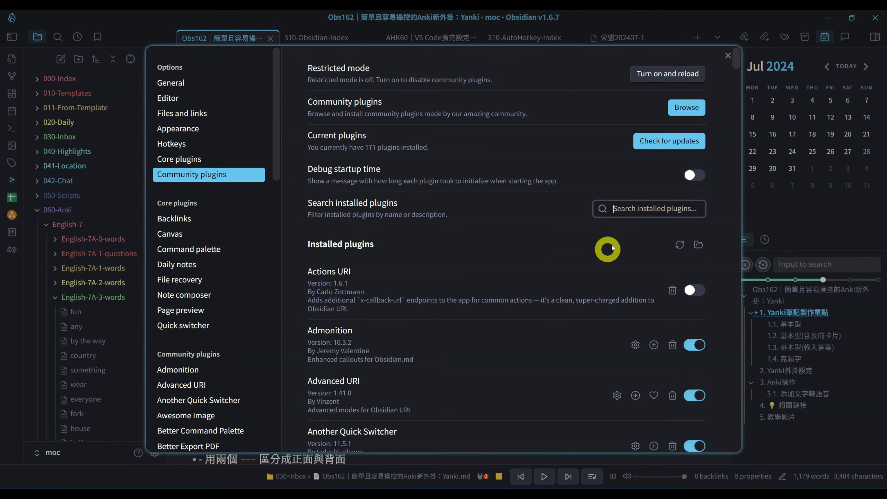
click(628, 208)
text(yanki)
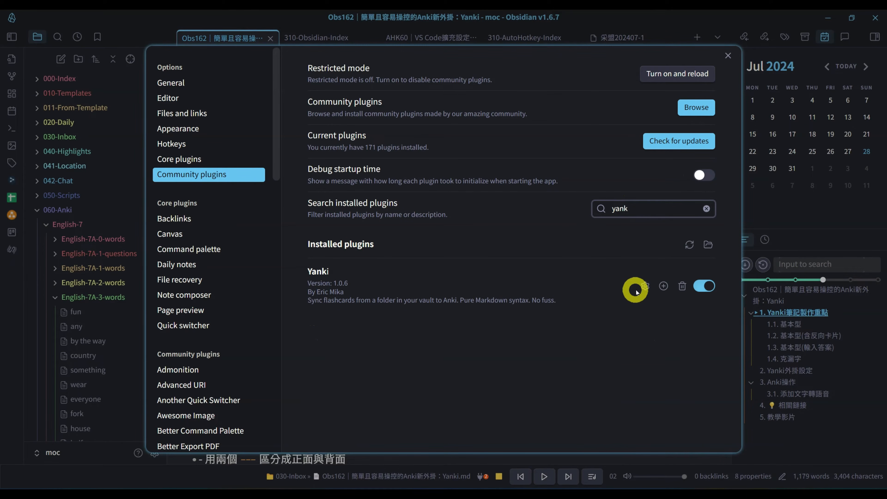
click(645, 286)
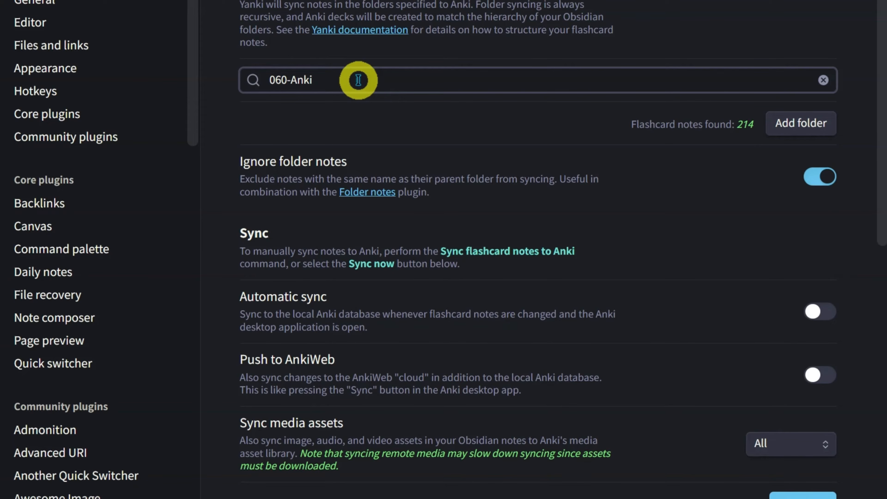
Step: Set Yanki's flashcard sync folder to 060-Anki/English-7/English-7A-1-questions and return to the note
click(324, 81)
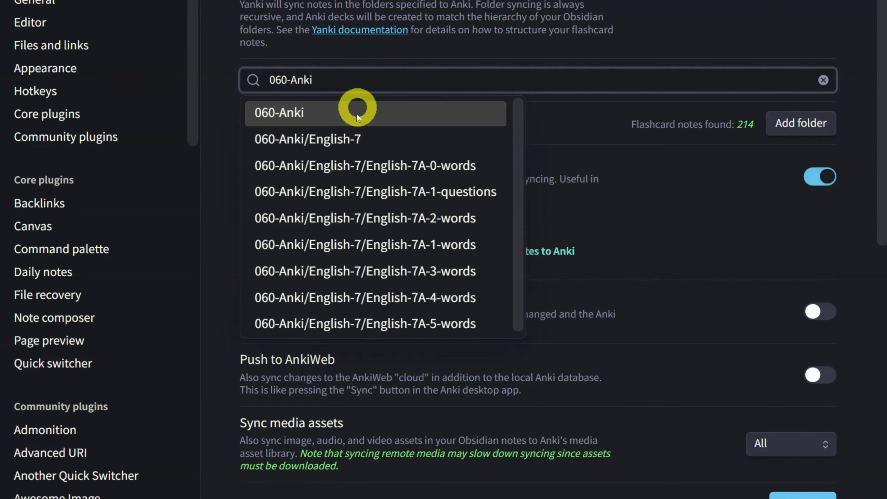
click(448, 195)
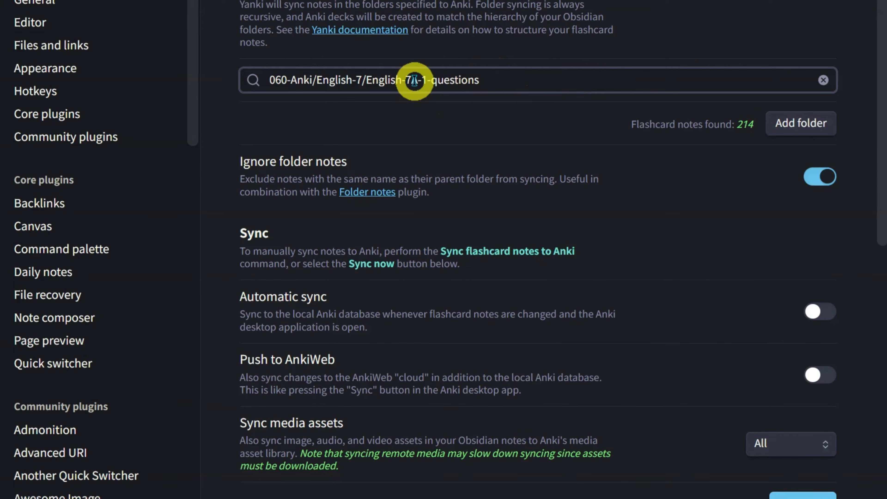
click(496, 80)
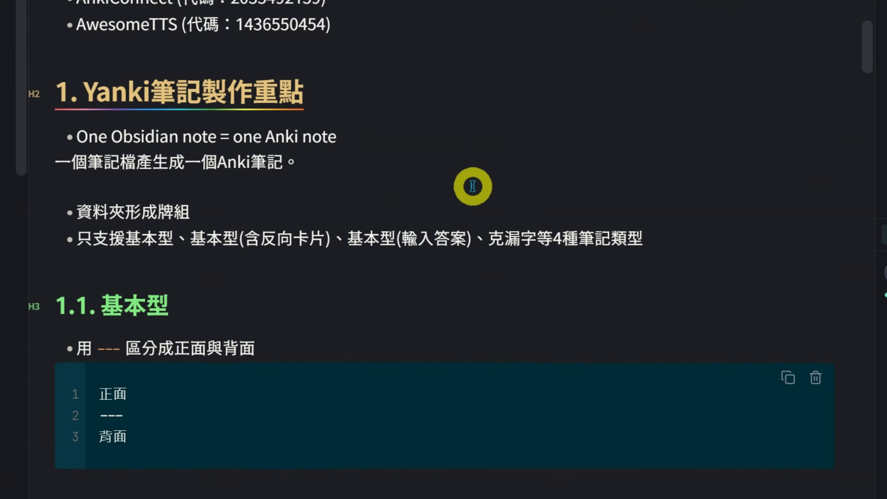
Step: Review the four supported note types and how --- lines separate front and back in the basic and reversed basic types
scroll(472, 186, down, 3)
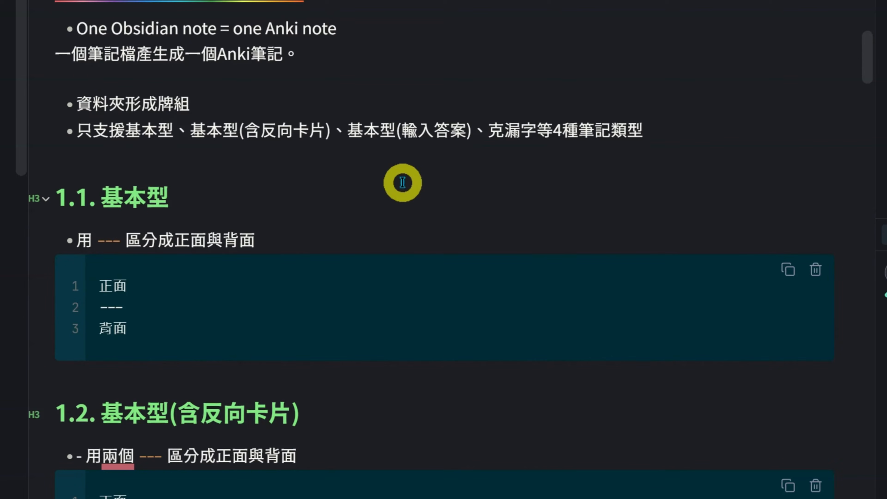
drag(125, 144, 244, 141)
drag(188, 140, 470, 141)
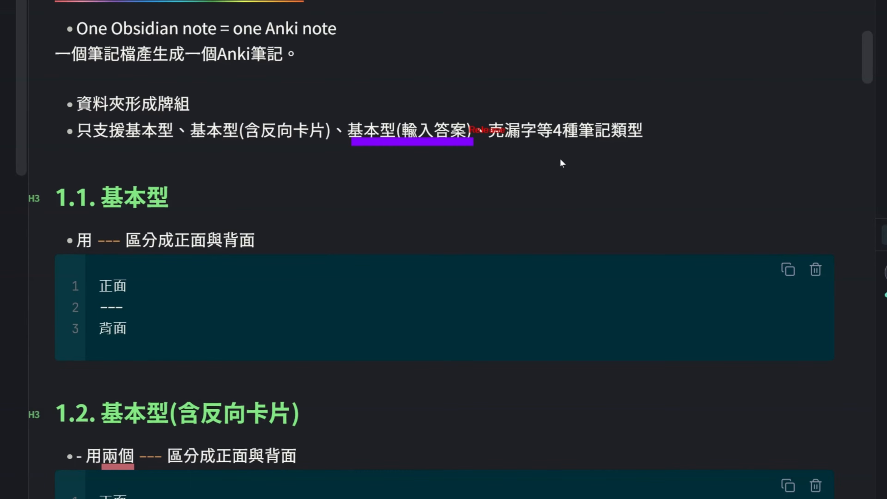
drag(487, 145, 522, 149)
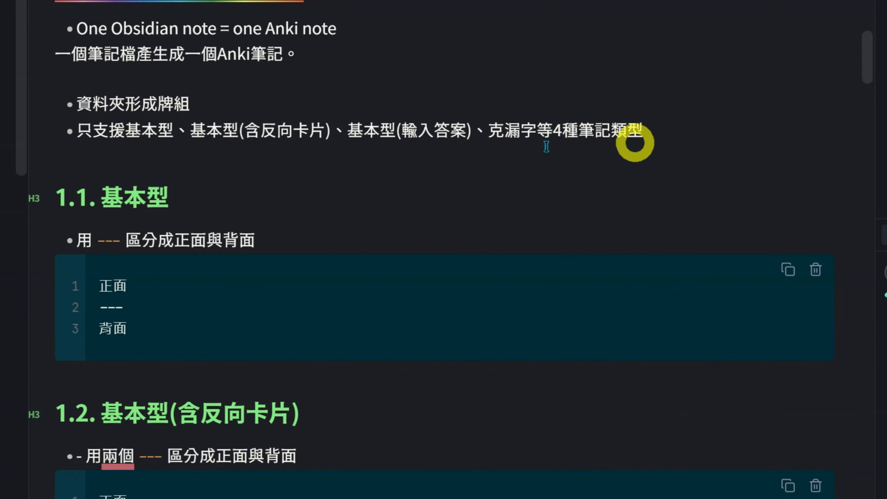
scroll(193, 103, down, 3)
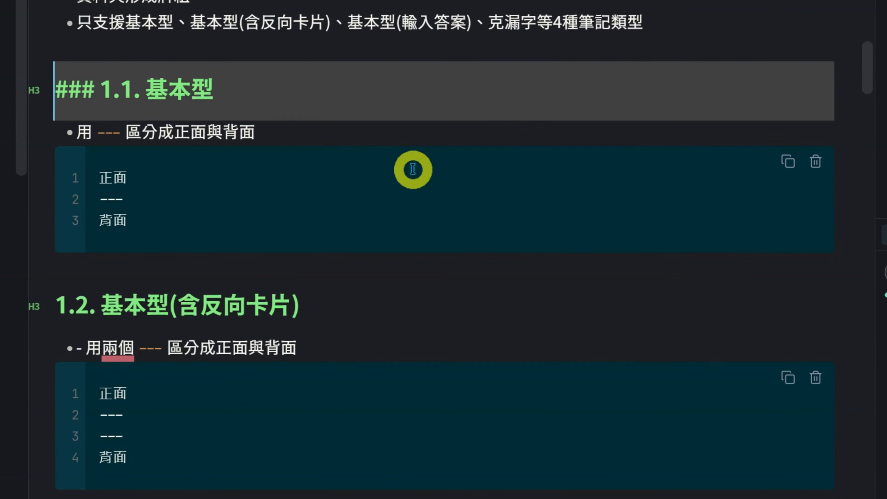
click(135, 174)
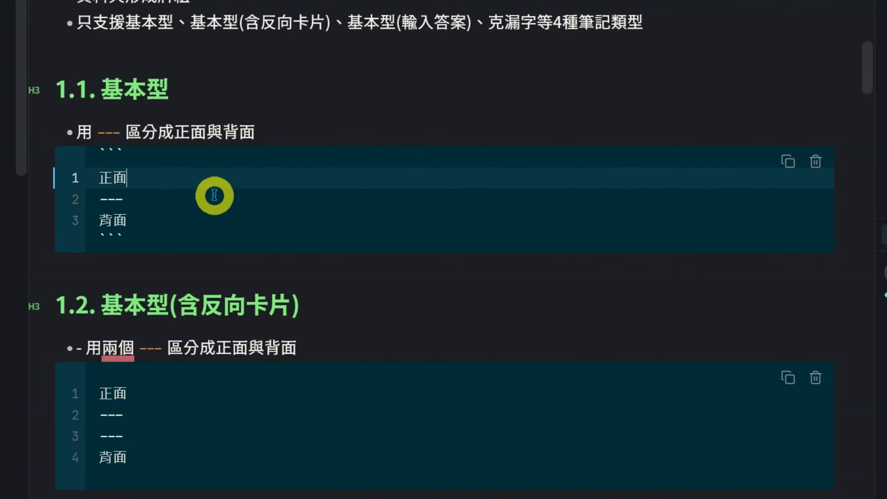
click(139, 227)
click(151, 175)
click(152, 221)
click(135, 199)
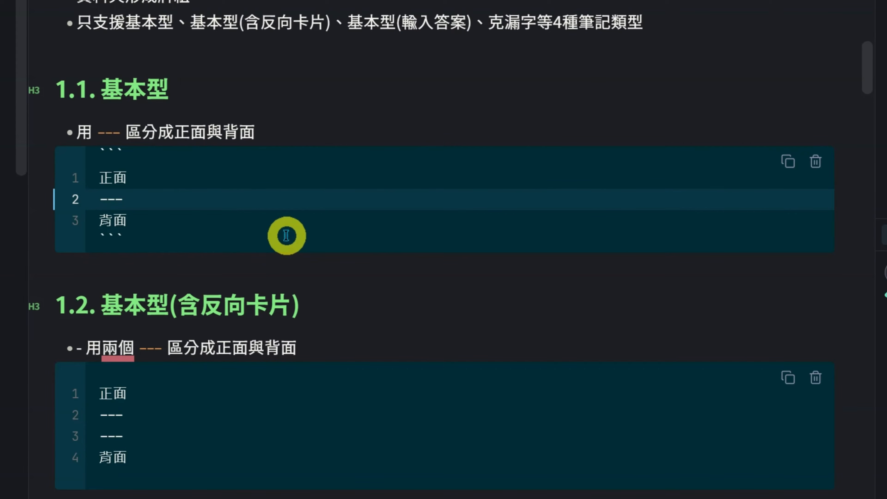
scroll(287, 235, down, 5)
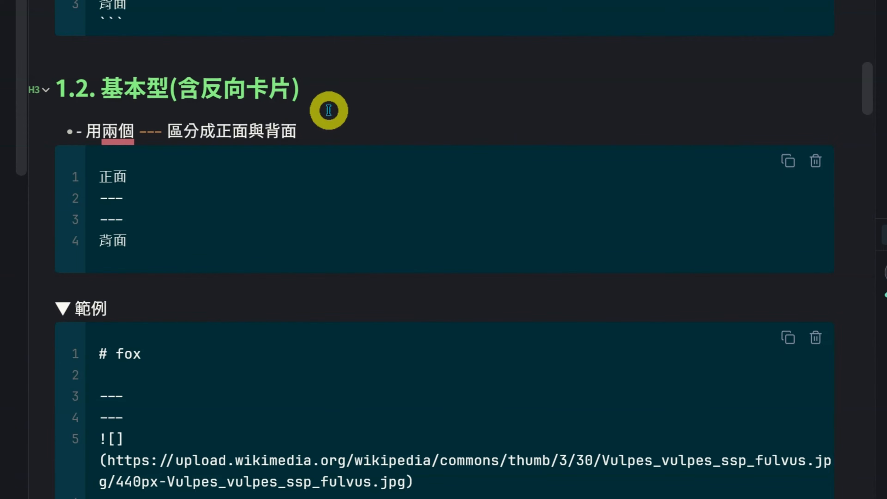
click(162, 218)
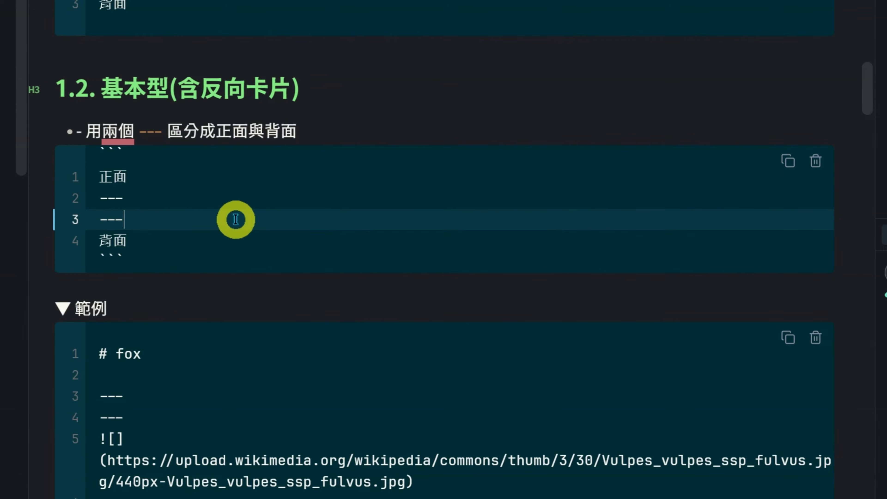
click(162, 176)
click(166, 241)
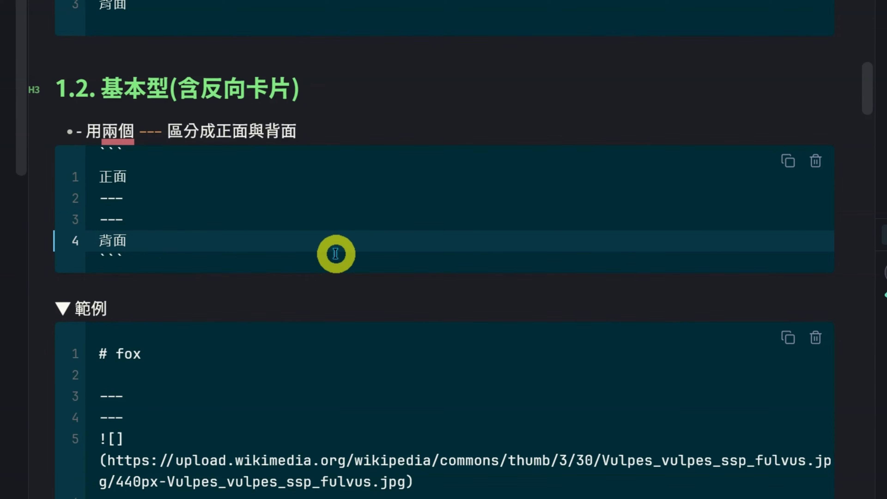
Step: Examine the fox example of the reversed basic type, including its heading, double separator and Wikimedia image link
scroll(426, 232, down, 1)
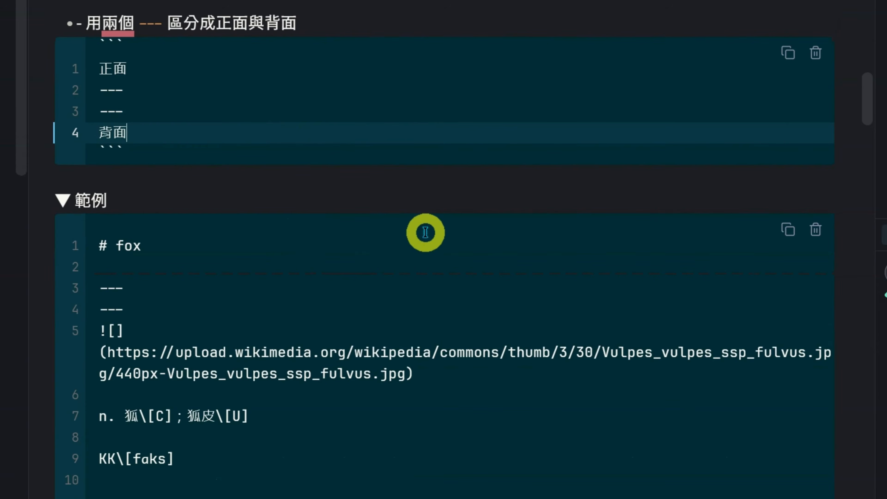
scroll(426, 233, down, 1)
scroll(425, 233, up, 1)
click(122, 247)
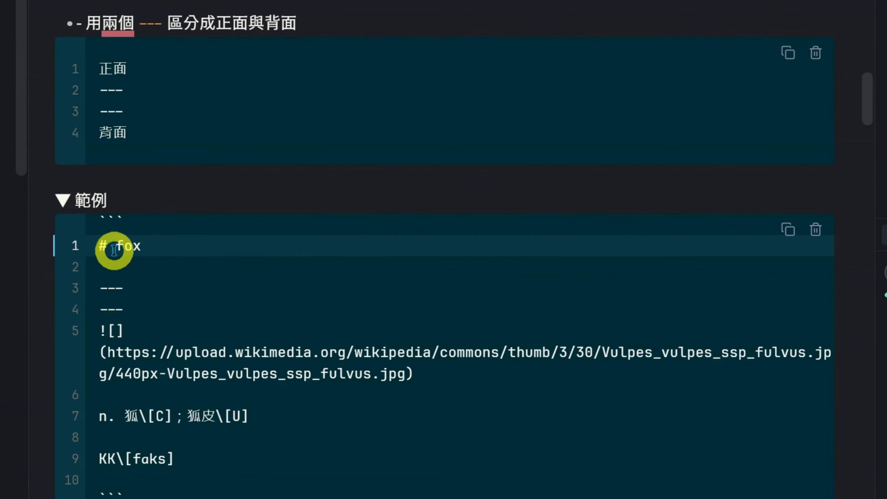
scroll(186, 247, down, 3)
click(130, 178)
key(Down)
click(151, 182)
click(153, 201)
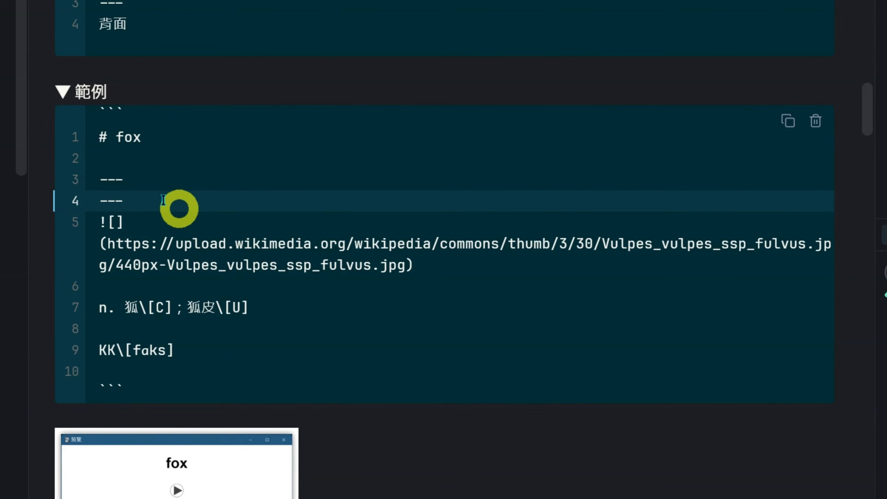
click(163, 250)
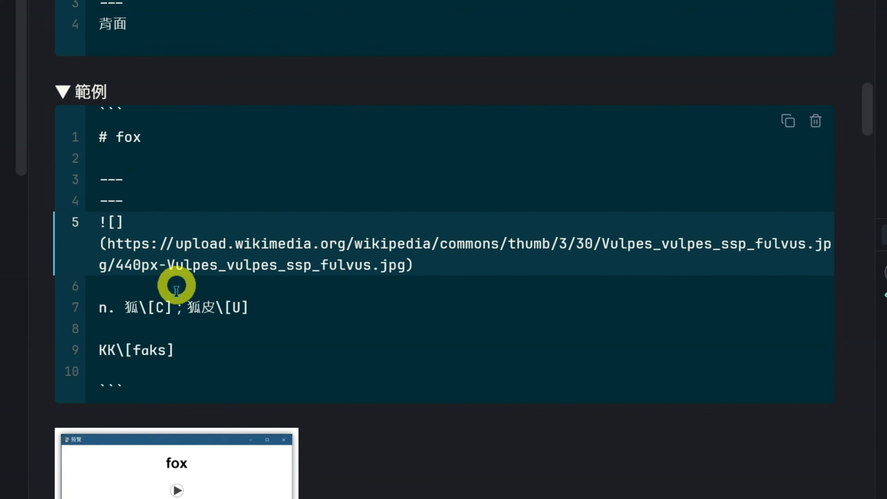
drag(94, 222, 430, 267)
scroll(464, 272, down, 3)
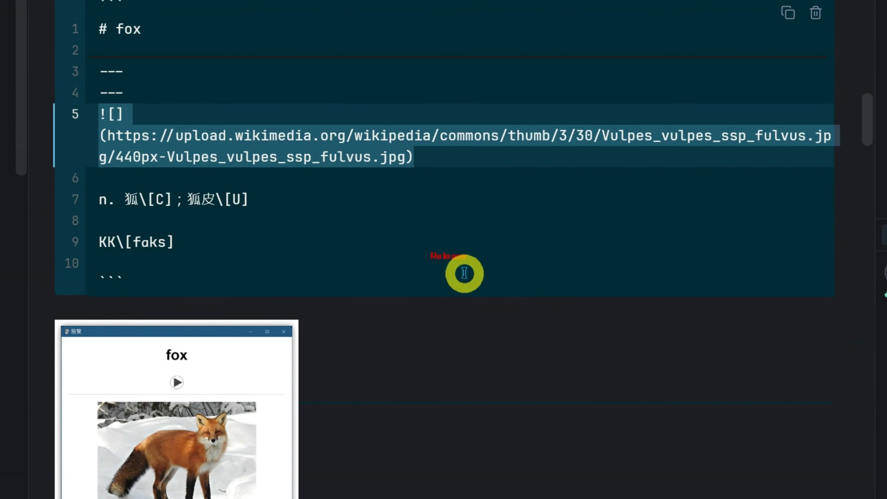
Step: Examine the fox example's definition and KK phonetic lines together with the card preview beneath the code block
drag(101, 201, 236, 251)
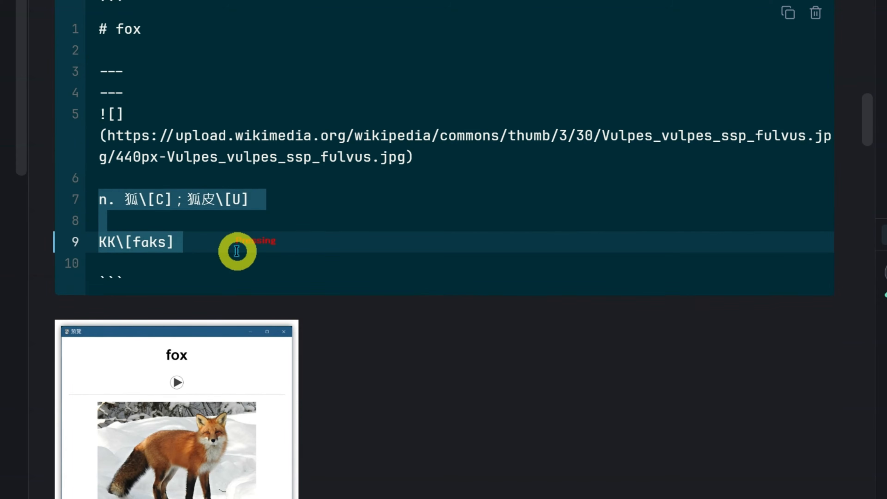
click(211, 202)
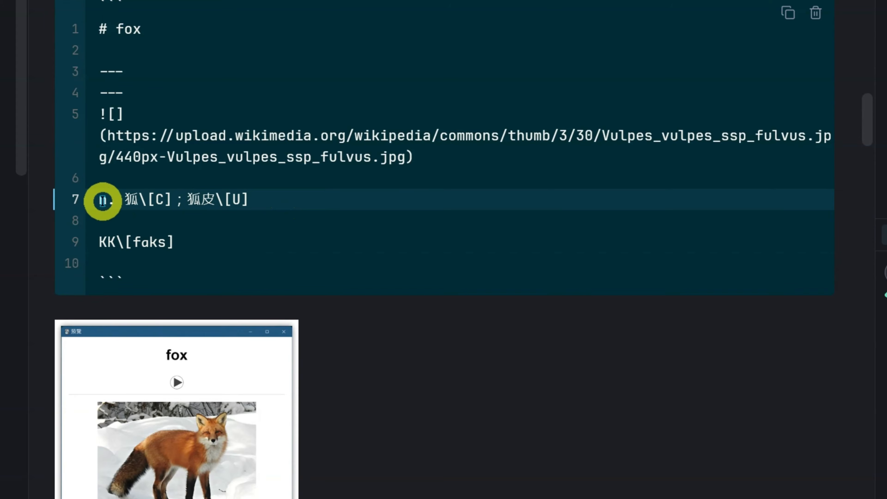
drag(100, 200, 285, 204)
click(228, 241)
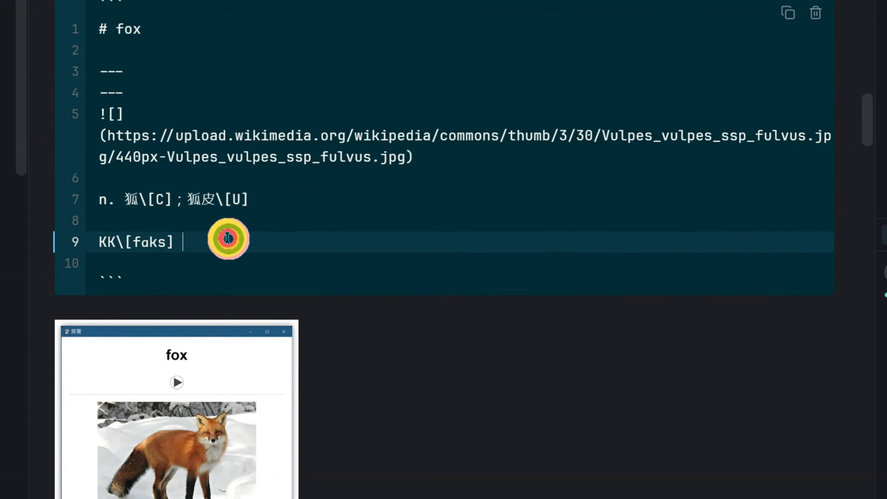
scroll(220, 247, down, 5)
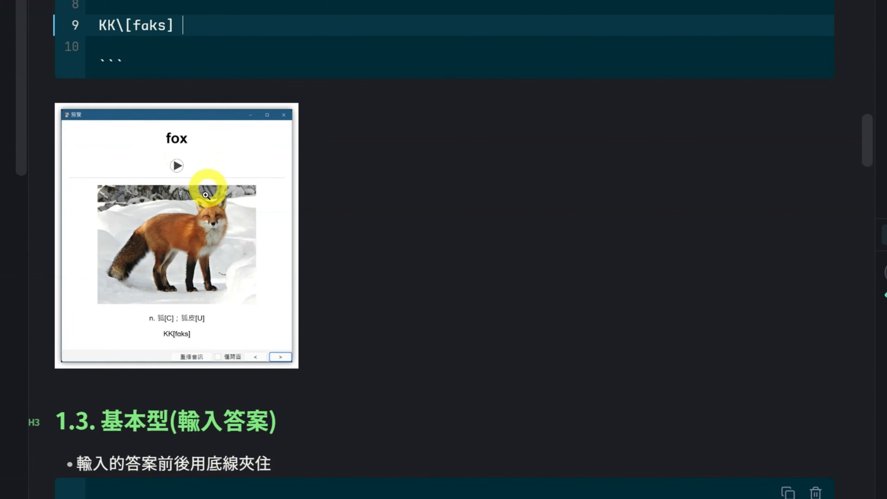
scroll(264, 281, up, 10)
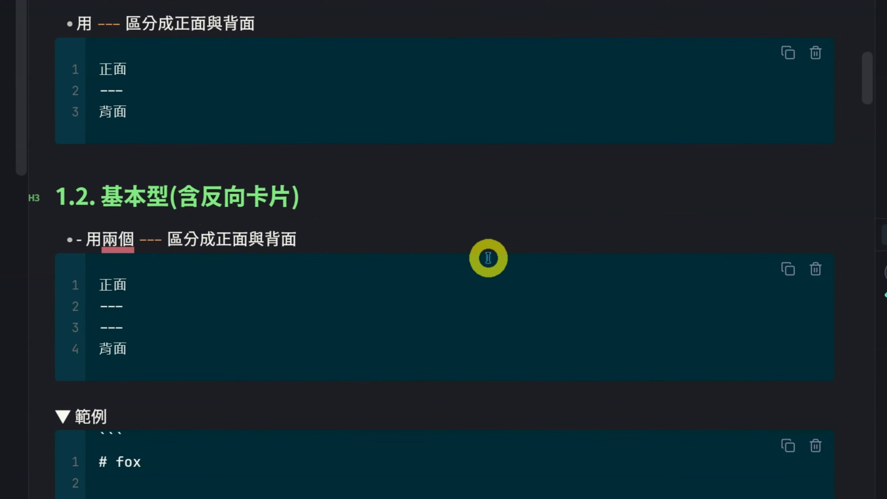
Step: Read the underscore syntax for typed answers and the cloze rules for ~~ blanks, underscored hints and --- reversed cards
scroll(485, 257, down, 10)
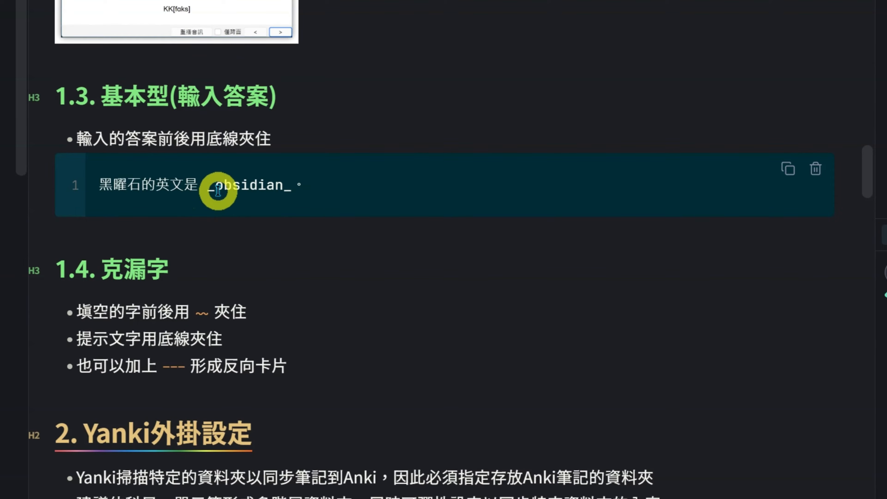
scroll(277, 192, down, 6)
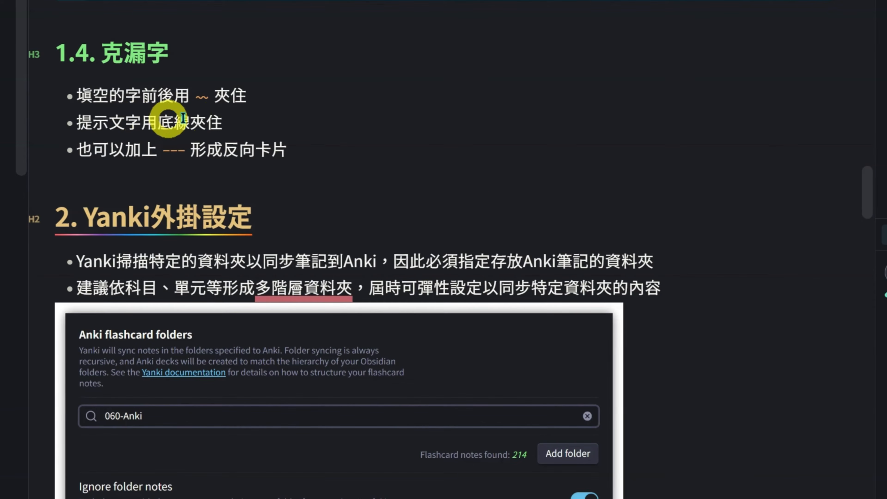
click(200, 92)
click(221, 97)
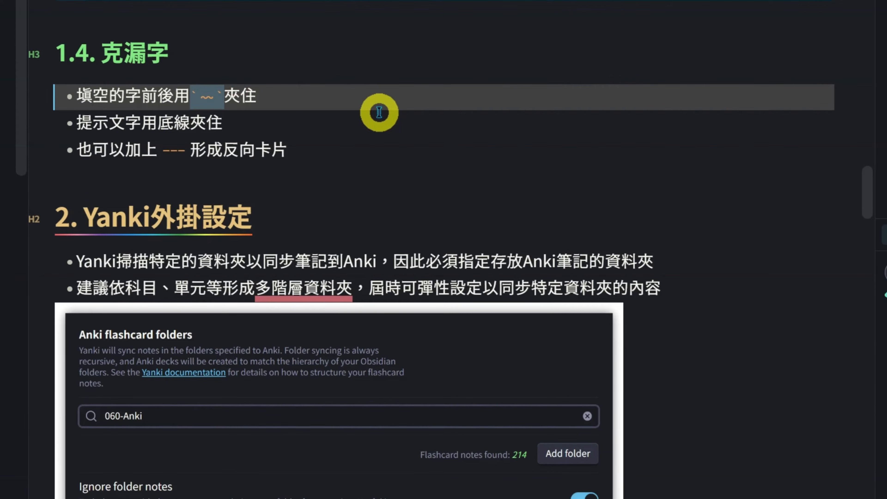
click(363, 149)
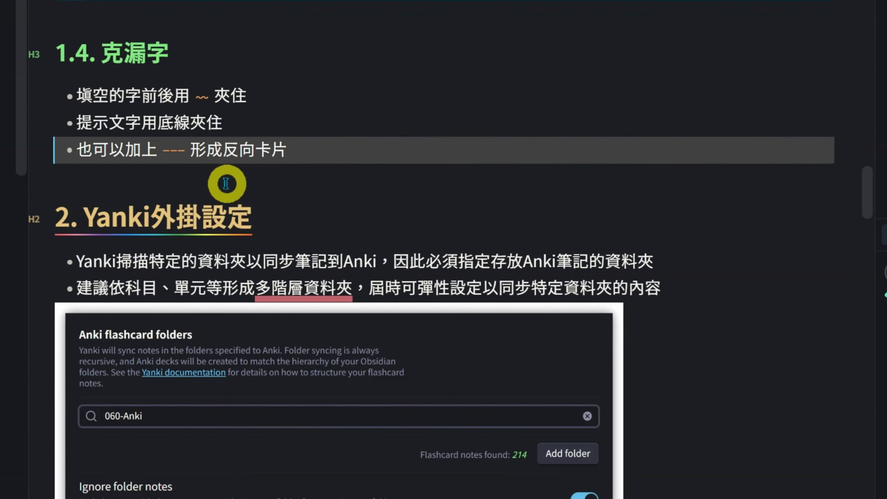
drag(159, 154, 192, 152)
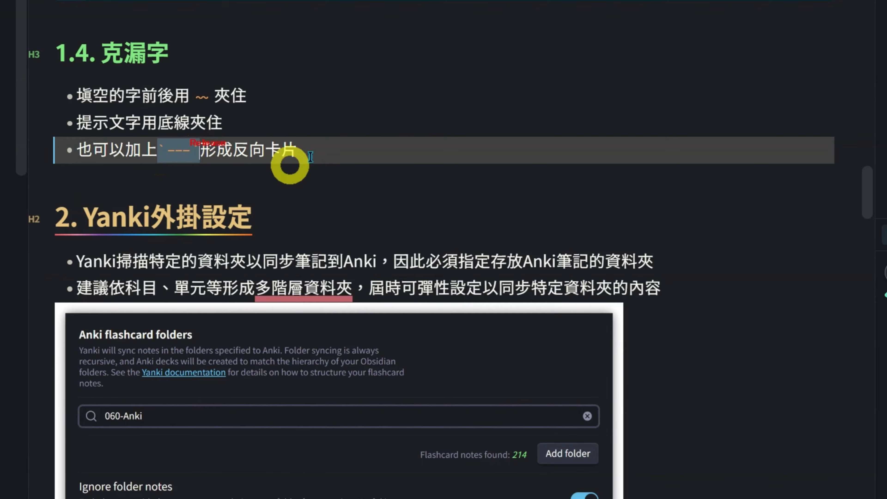
click(367, 140)
scroll(501, 134, up, 5)
scroll(501, 134, up, 10)
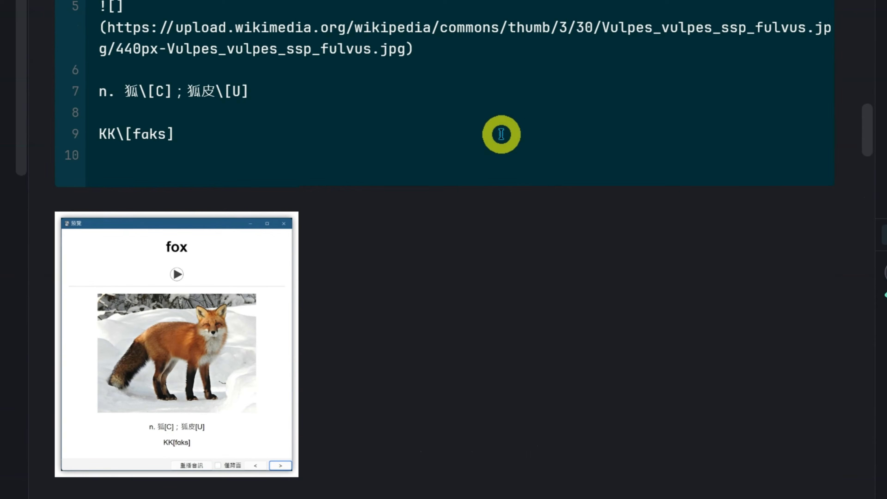
scroll(501, 134, down, 12)
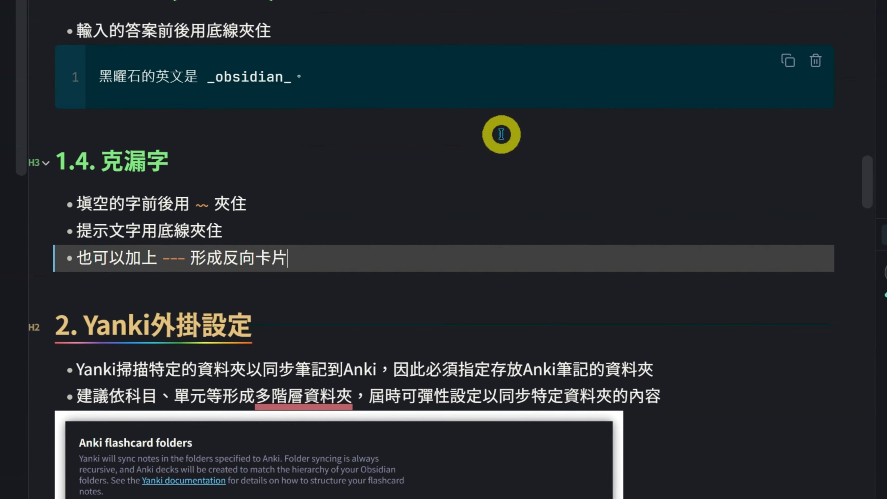
scroll(501, 135, up, 9)
scroll(501, 134, up, 12)
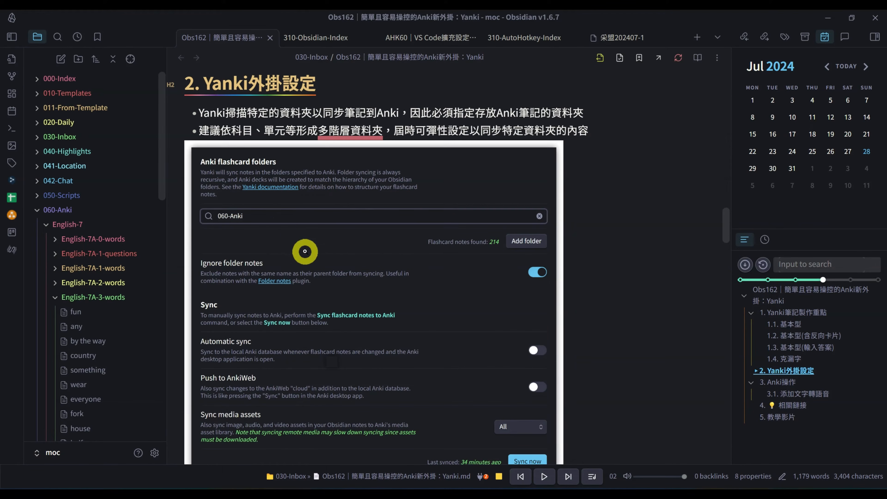
Step: Review the Yanki sync options in section 2 and the recommendations on Anki version and separate profiles in section 3
scroll(305, 251, down, 4)
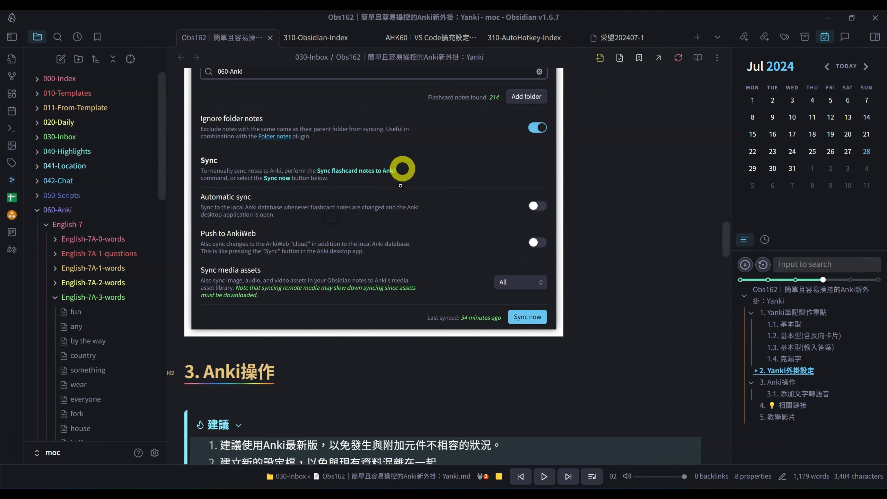
scroll(436, 279, up, 2)
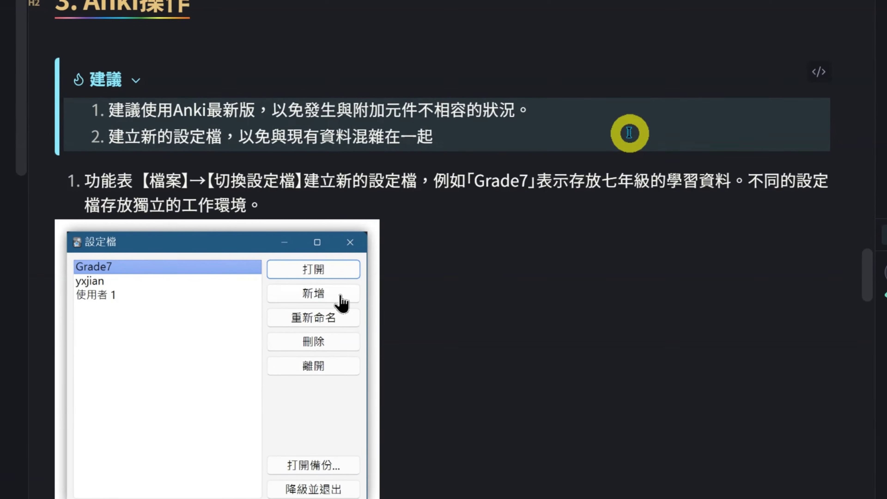
scroll(629, 133, down, 3)
scroll(629, 133, up, 3)
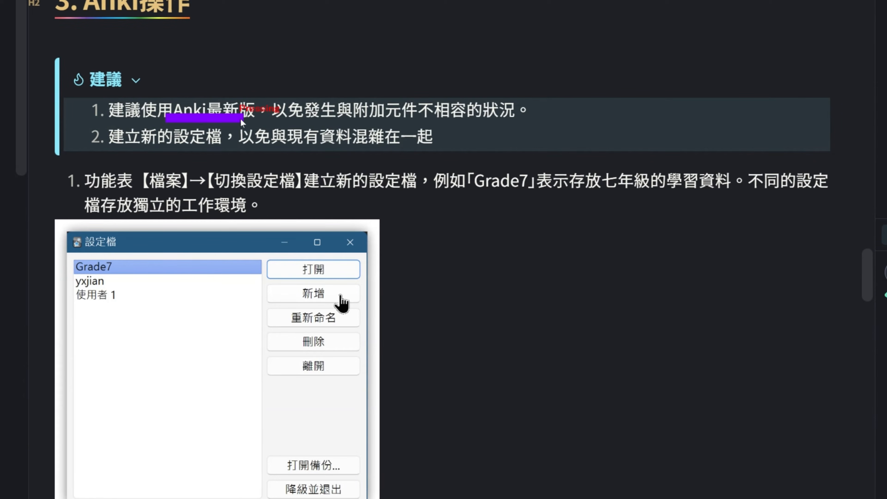
drag(241, 120, 243, 120)
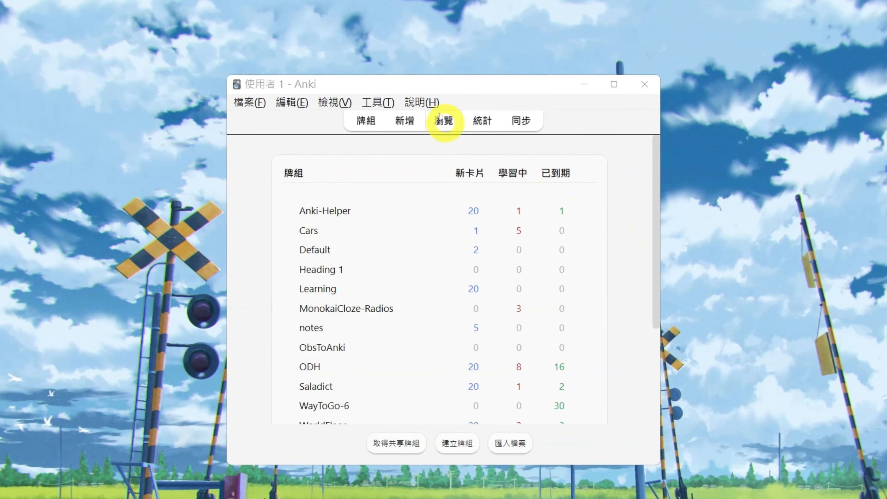
Step: Switch to Anki, add a new profile named Grade7 and open it
click(435, 87)
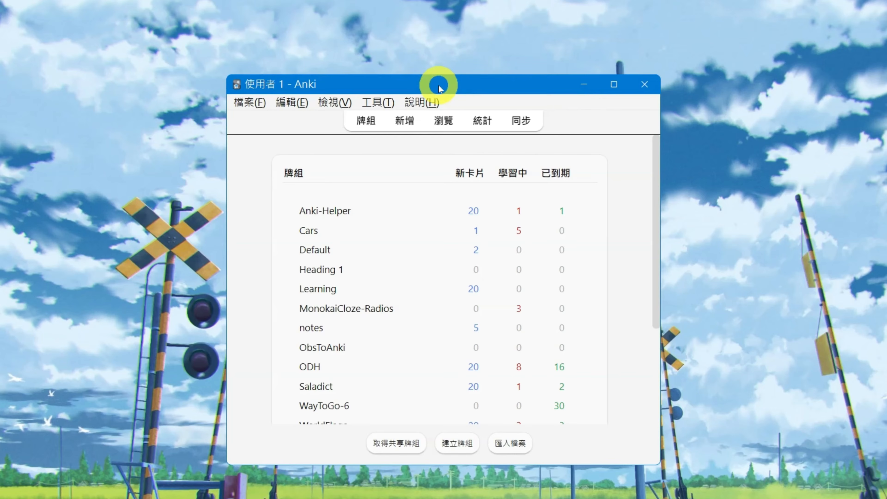
click(248, 103)
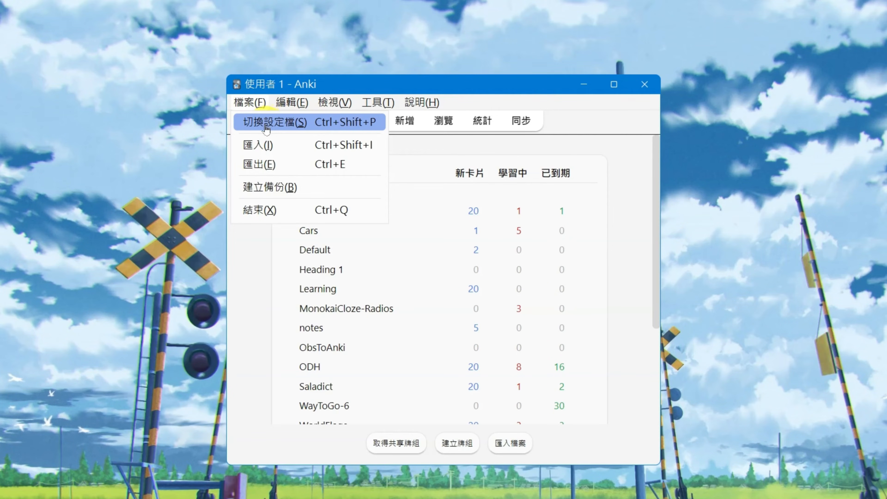
click(327, 123)
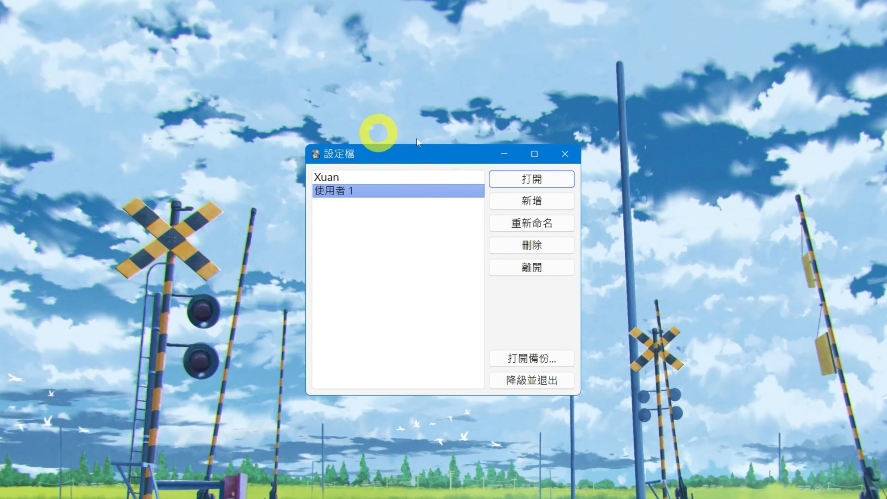
click(547, 201)
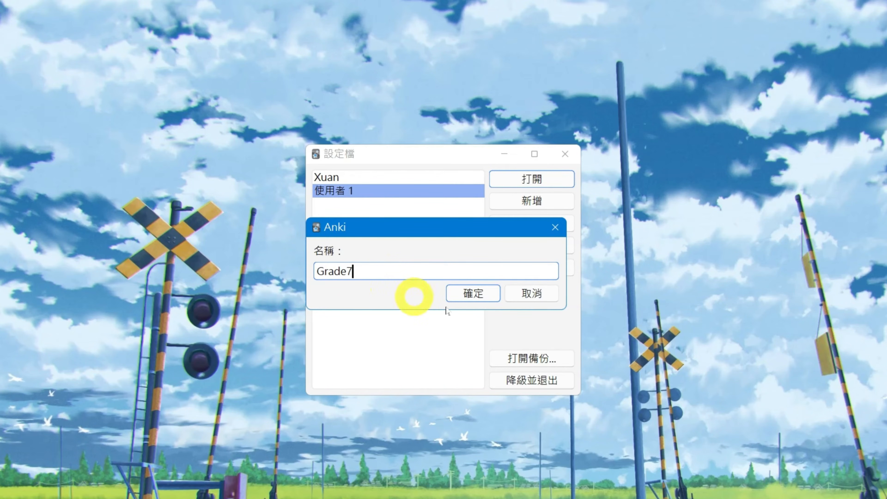
click(479, 298)
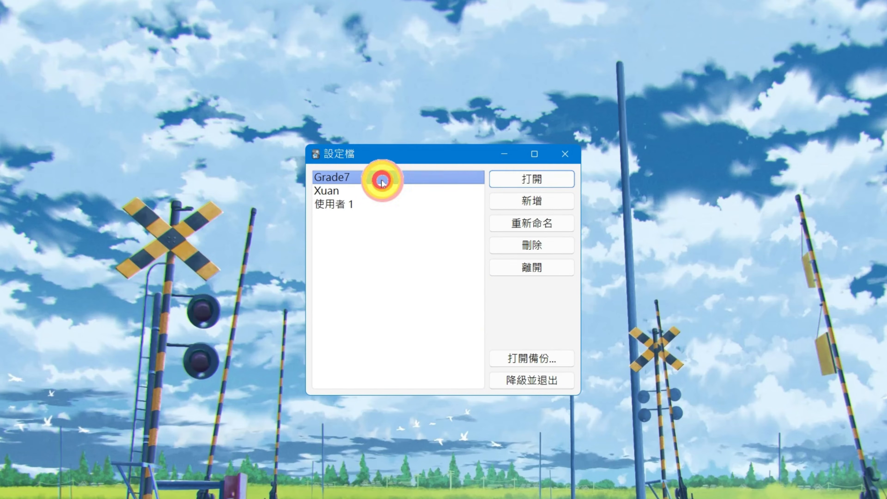
click(559, 176)
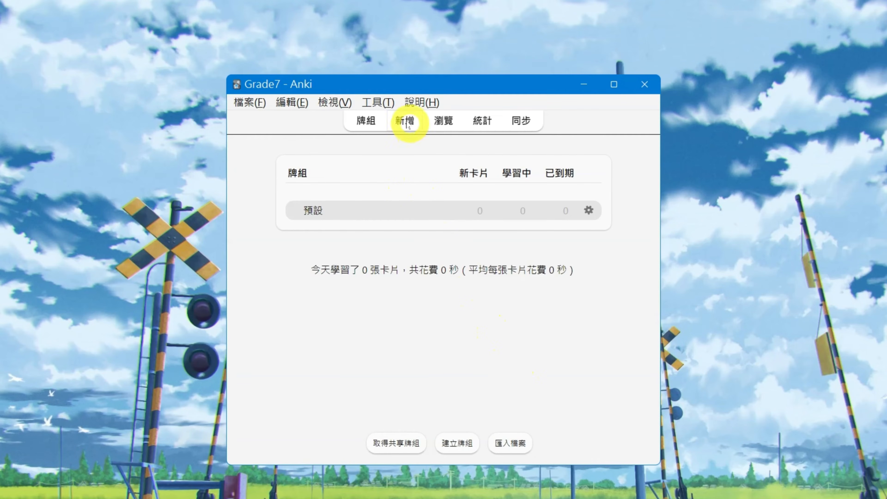
Step: Open Anki's add-on manager, start getting a new add-on and browse the online add-on catalogue
click(376, 102)
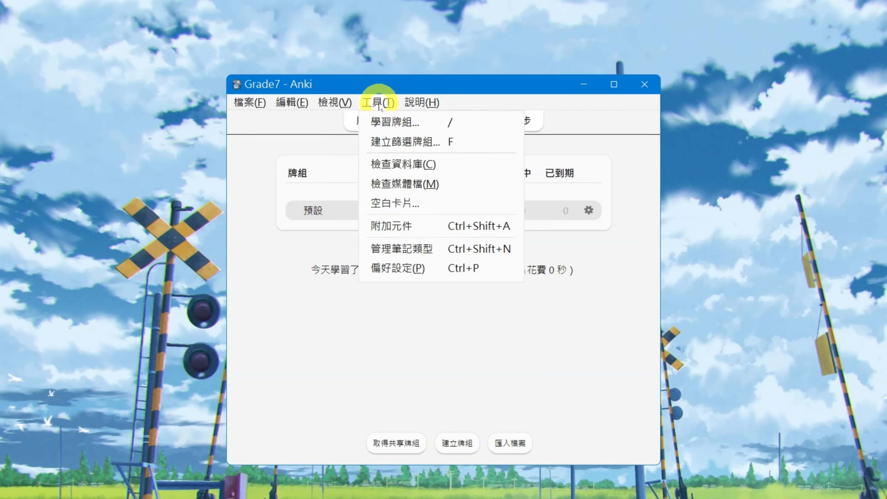
click(404, 227)
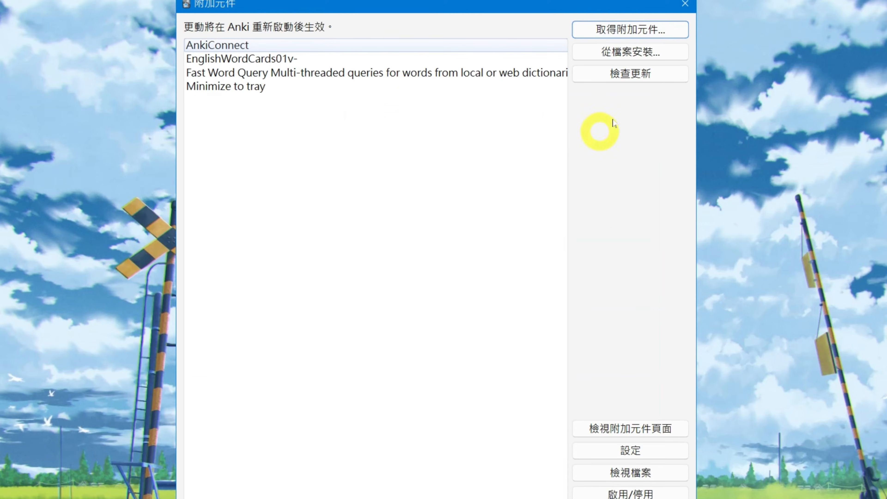
click(653, 30)
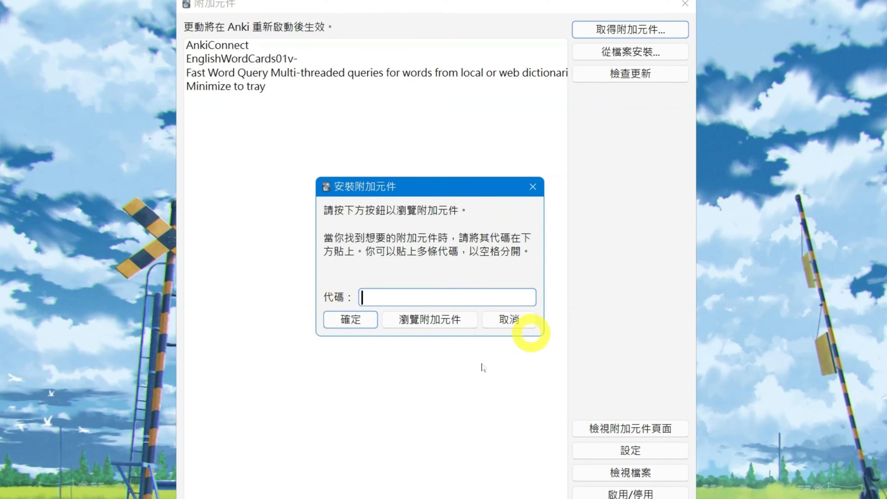
click(419, 321)
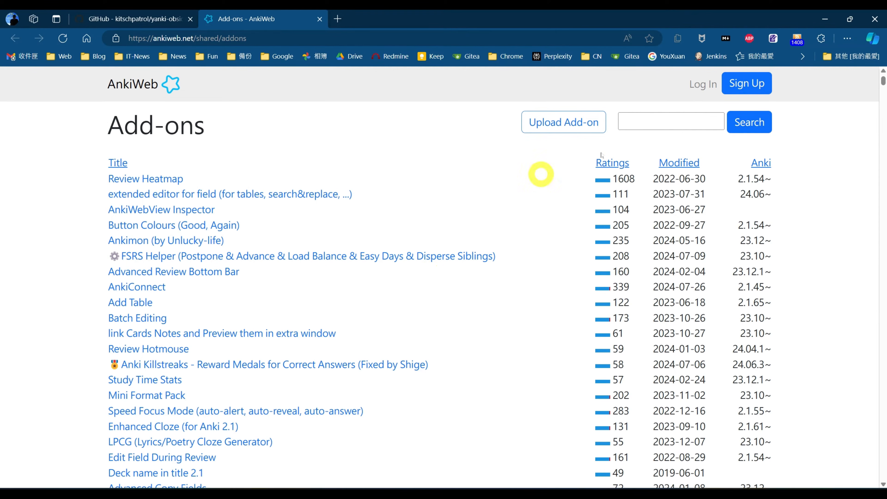
Step: Search the AnkiWeb add-ons for "connect" and open the AnkiConnect page
click(627, 118)
text(connect)
click(748, 123)
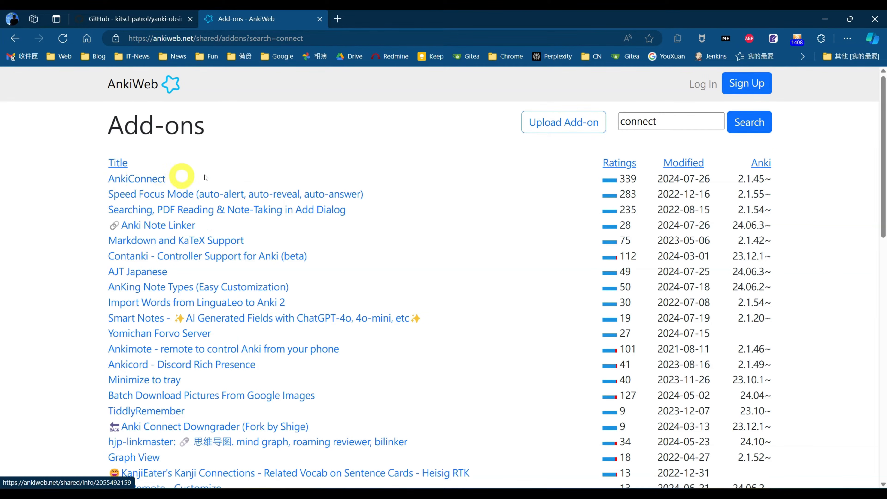
click(148, 178)
scroll(209, 186, down, 10)
scroll(291, 198, up, 4)
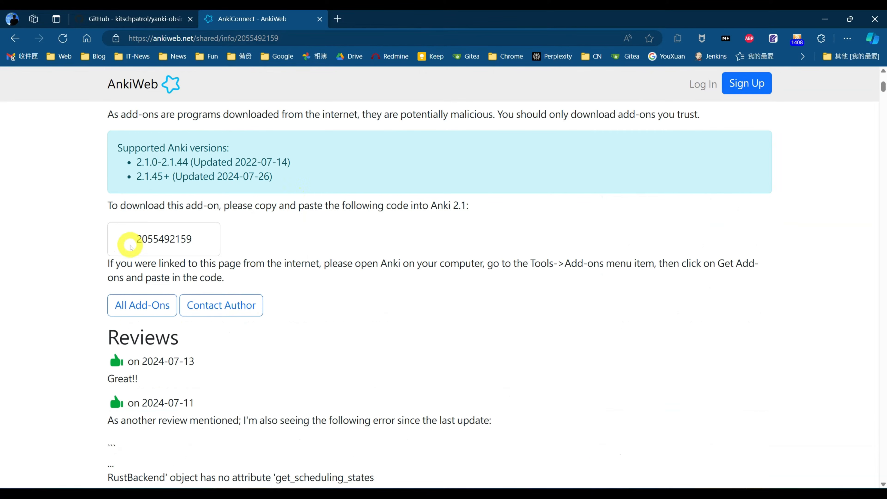
drag(145, 241, 194, 242)
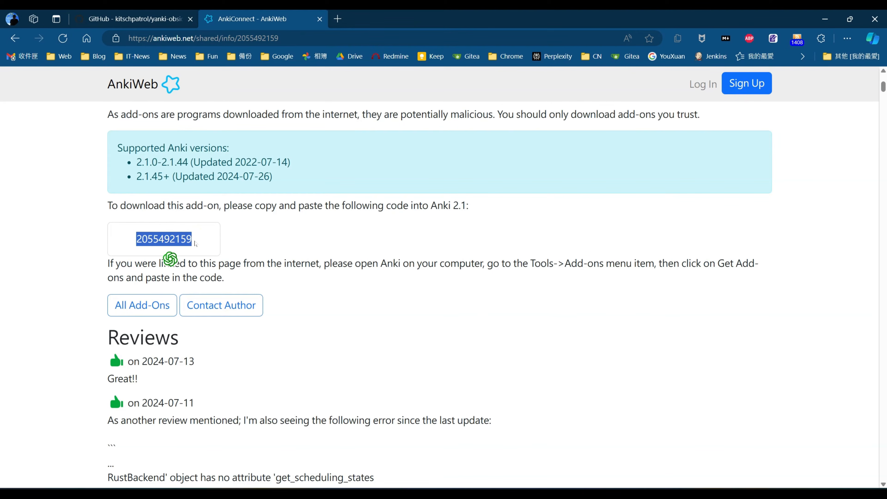
scroll(372, 256, up, 5)
click(304, 40)
click(330, 38)
click(303, 45)
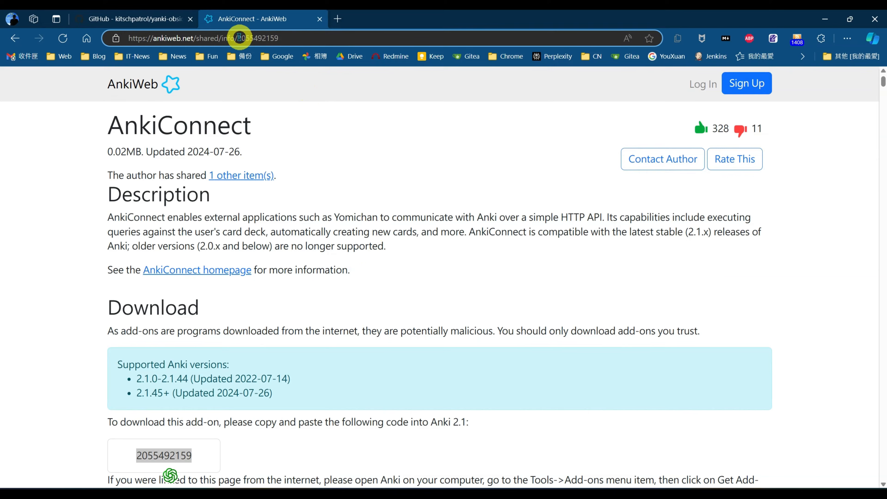
drag(237, 37, 271, 47)
key(ctrl+c)
scroll(349, 126, down, 3)
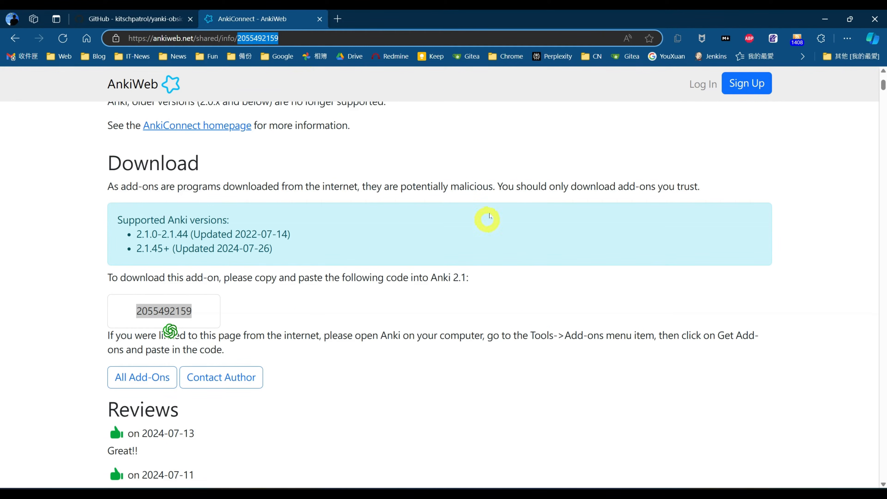
click(510, 490)
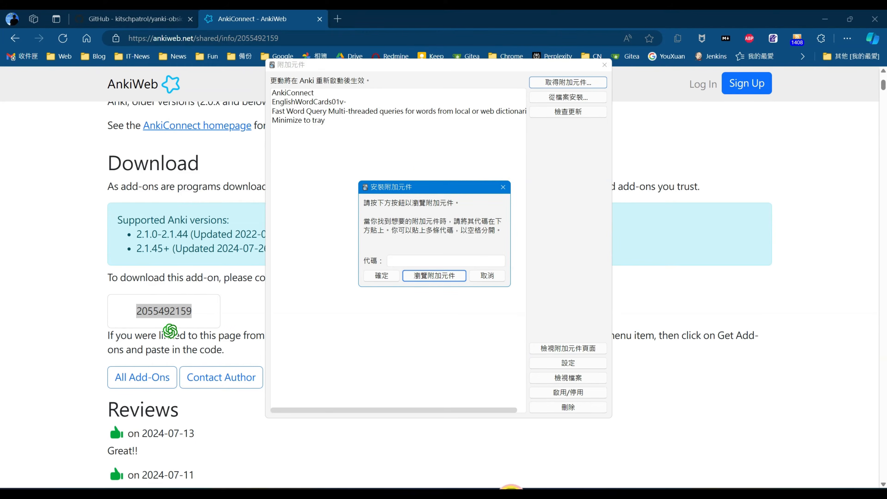
click(405, 260)
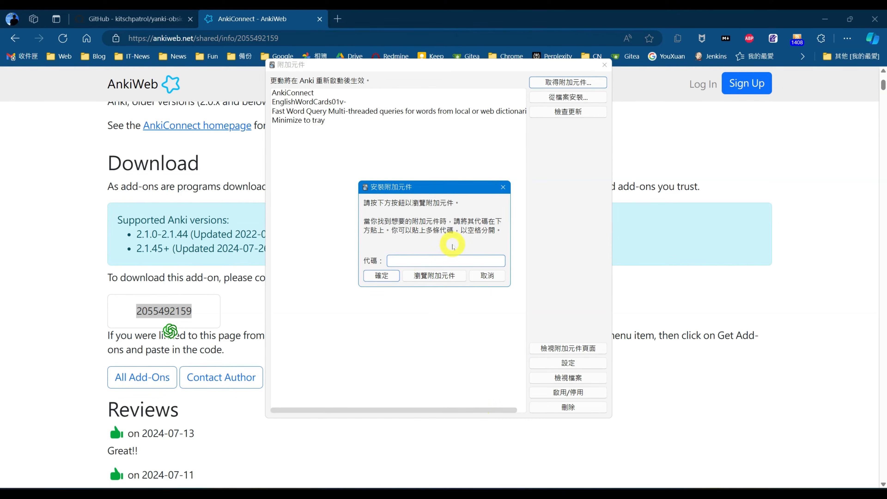
key(ctrl+v)
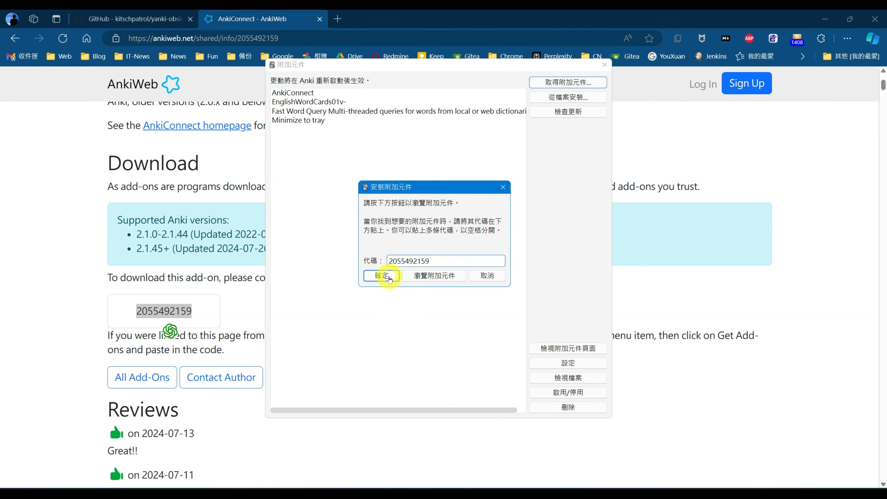
click(382, 275)
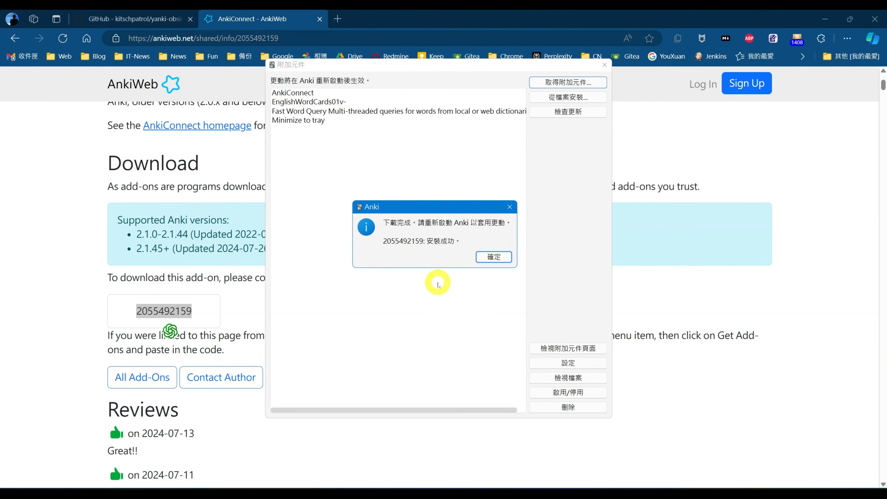
click(491, 258)
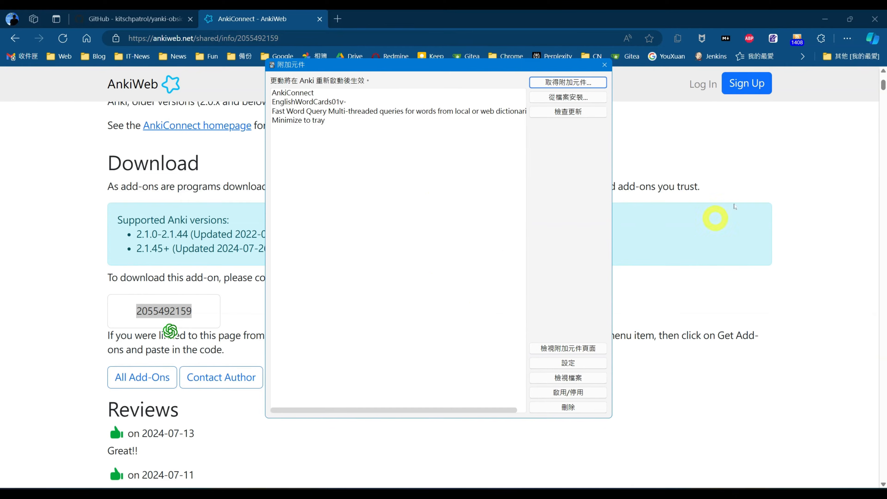
Step: Return to AnkiWeb in the browser, search the add-ons for "awesome" and open the AwesomeTTS - Add speech to your flashcards page
click(709, 158)
scroll(349, 227, up, 4)
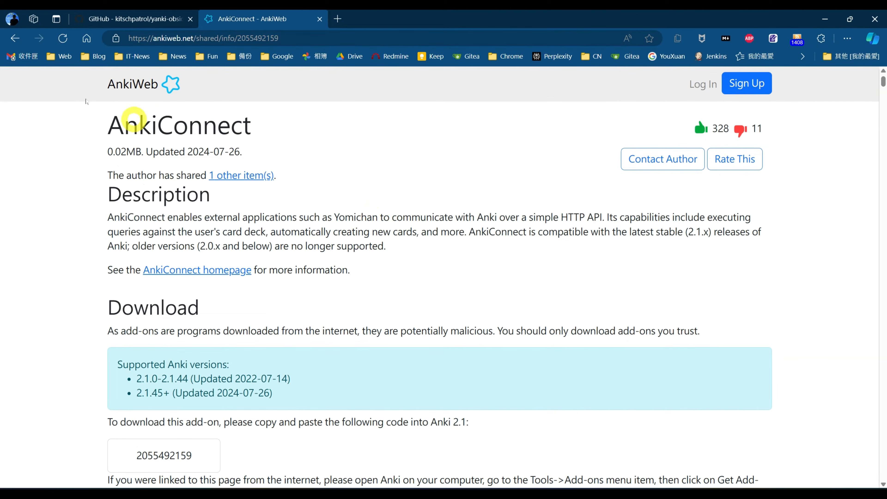
click(16, 39)
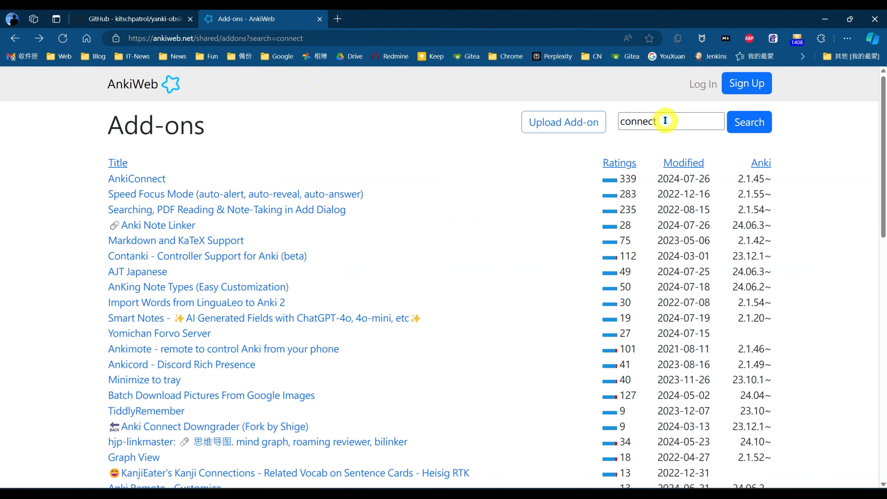
drag(663, 120, 591, 124)
text(awesome)
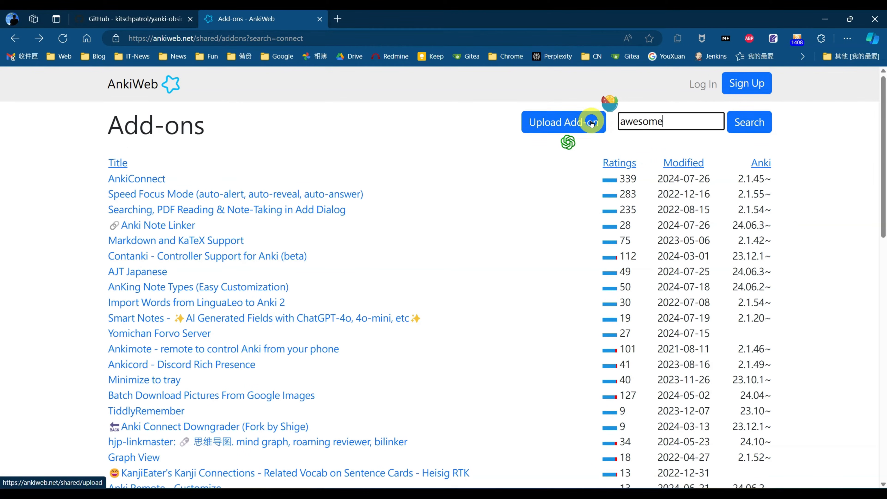
click(748, 123)
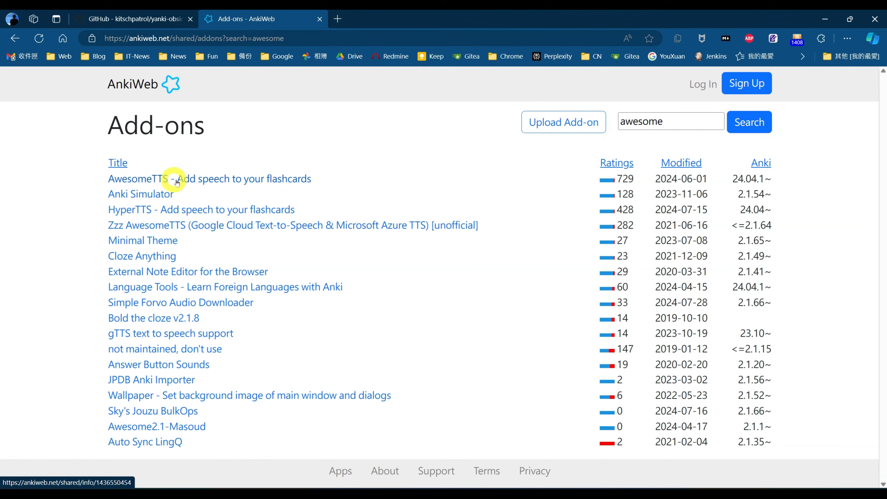
click(217, 179)
click(294, 38)
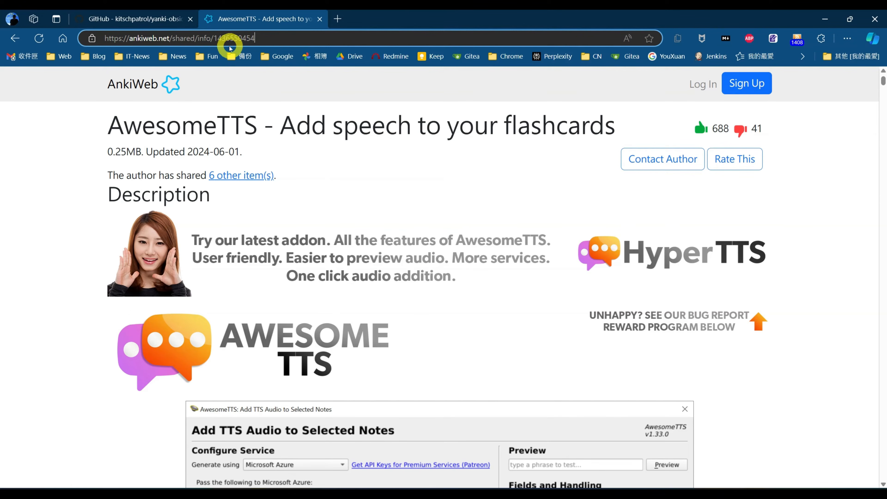
drag(214, 39, 271, 36)
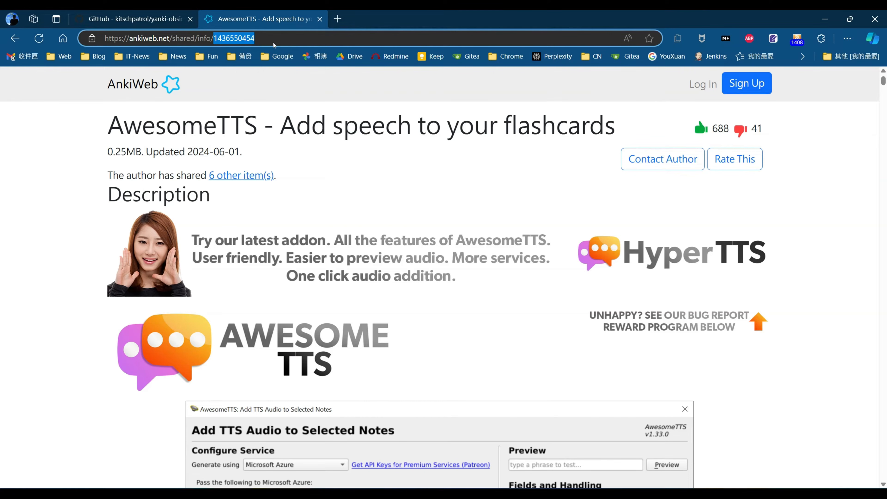
click(508, 498)
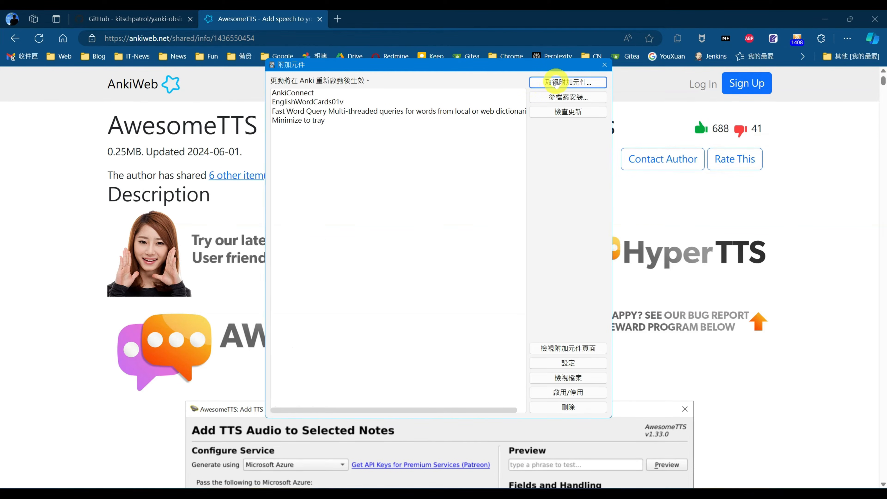
click(556, 84)
click(425, 257)
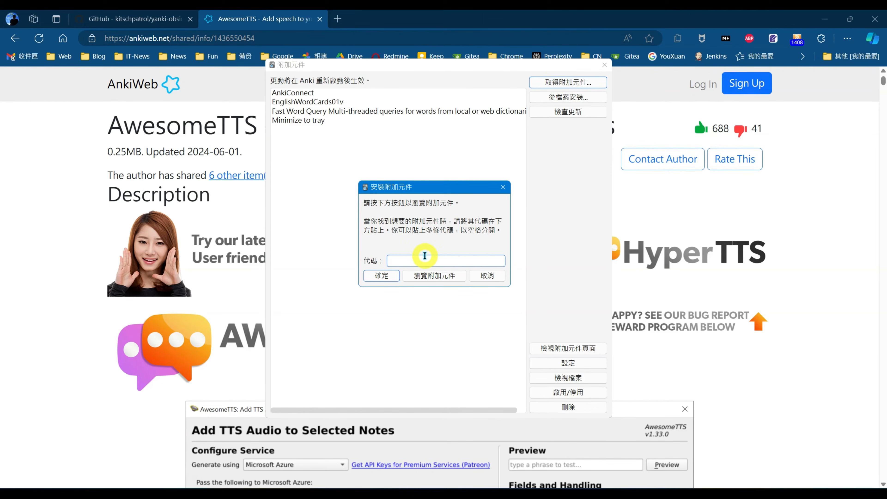
click(384, 275)
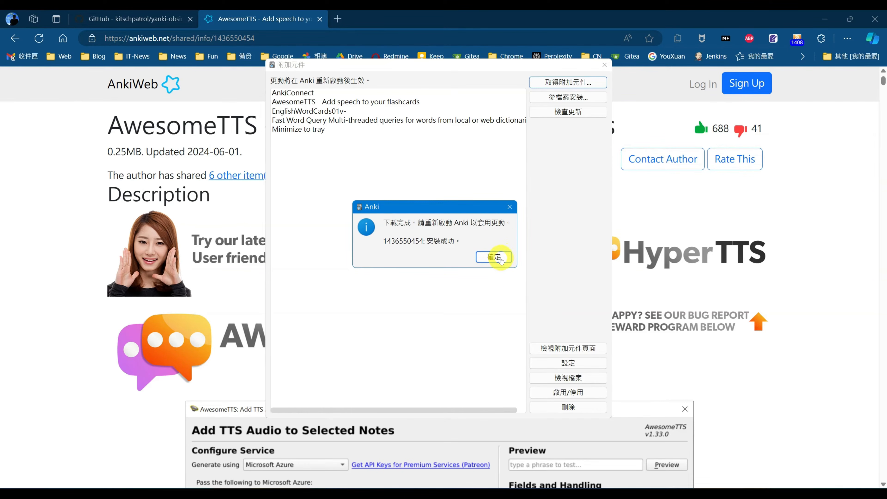
click(500, 260)
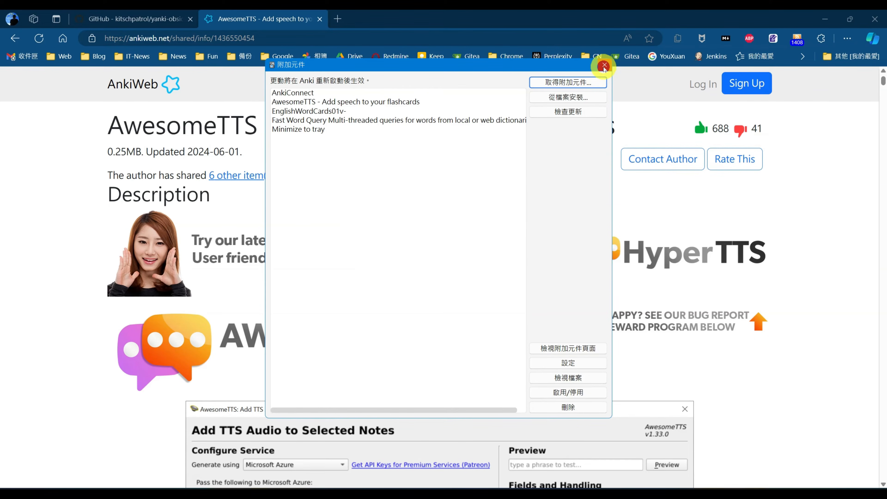
Step: Close the add-on manager, restart Anki and dismiss the add-on error dialogs
click(604, 66)
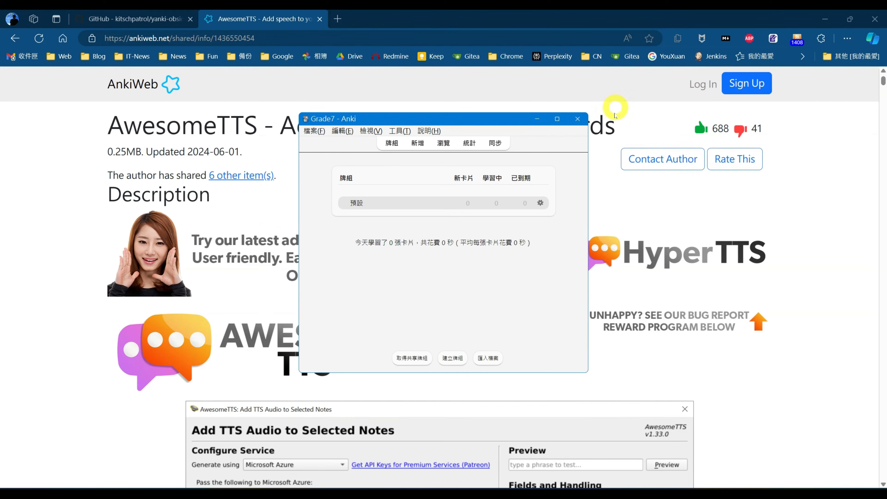
click(576, 120)
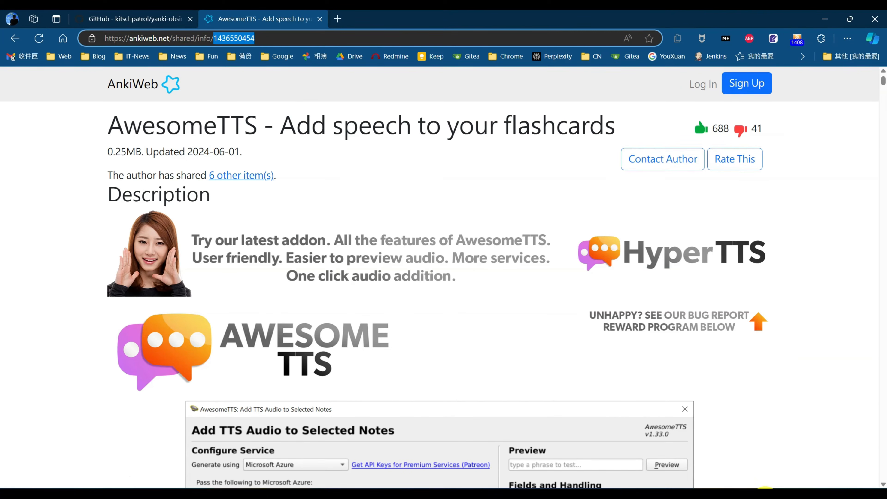
click(764, 489)
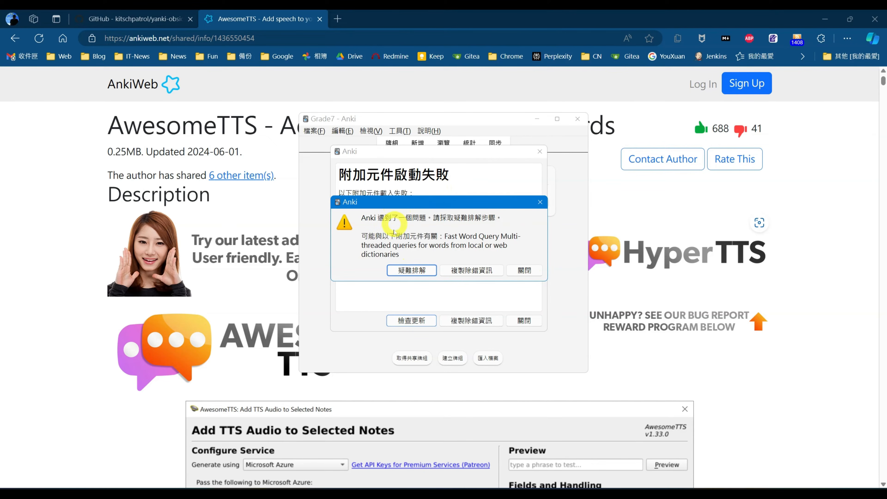
click(525, 270)
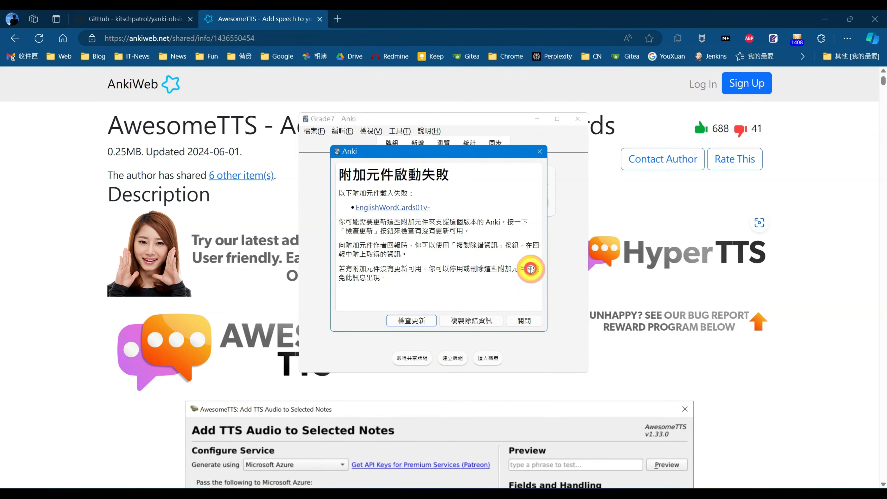
click(524, 320)
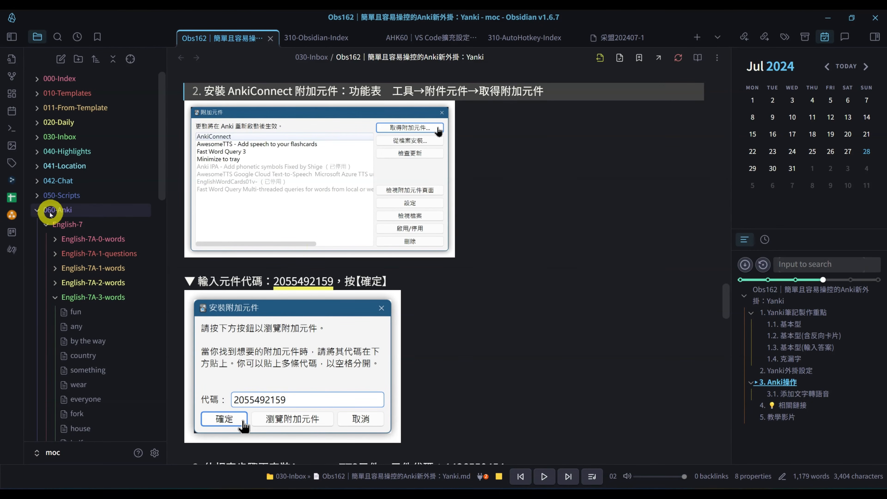
Step: Switch to Obsidian, browse the word notes in 060-Anki's English-7A-0-words folder and open the fox note
click(79, 241)
scroll(149, 307, down, 5)
scroll(148, 307, up, 3)
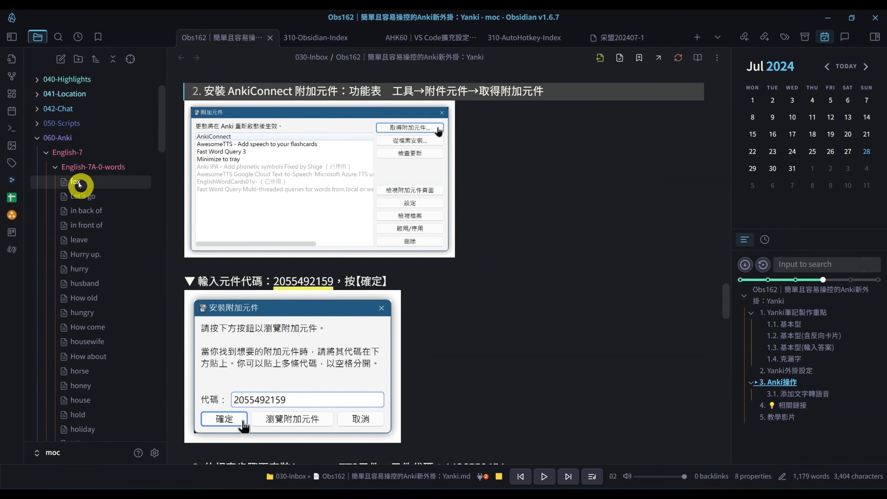
scroll(123, 231, down, 5)
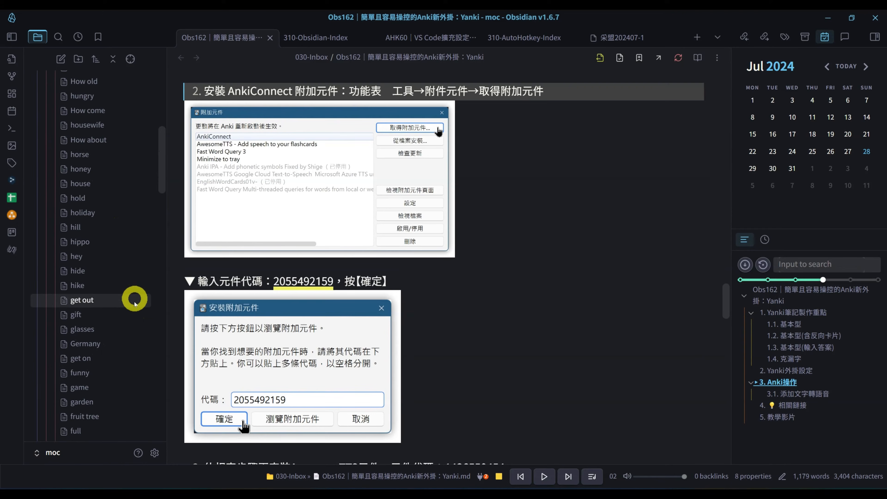
scroll(139, 323, up, 8)
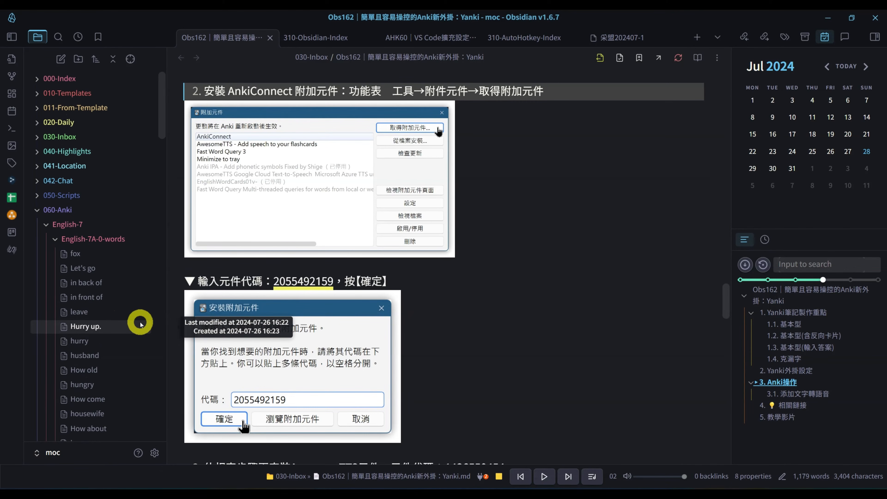
click(99, 253)
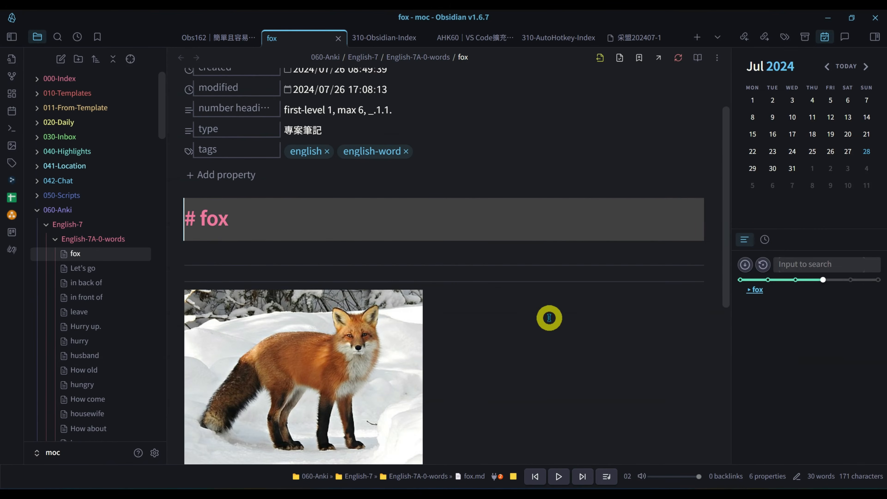
Step: Examine the fox note's card layout: properties, heading, separator lines, picture, Chinese definition and KK pronunciation
scroll(549, 318, down, 2)
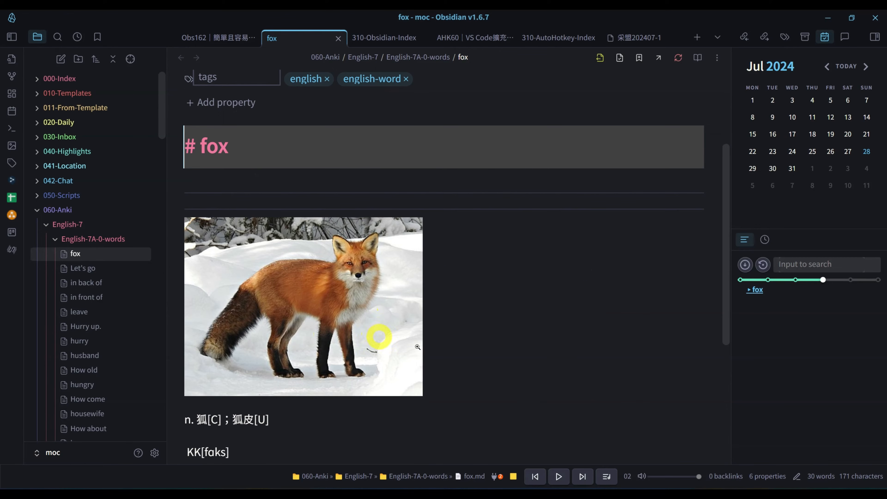
click(235, 152)
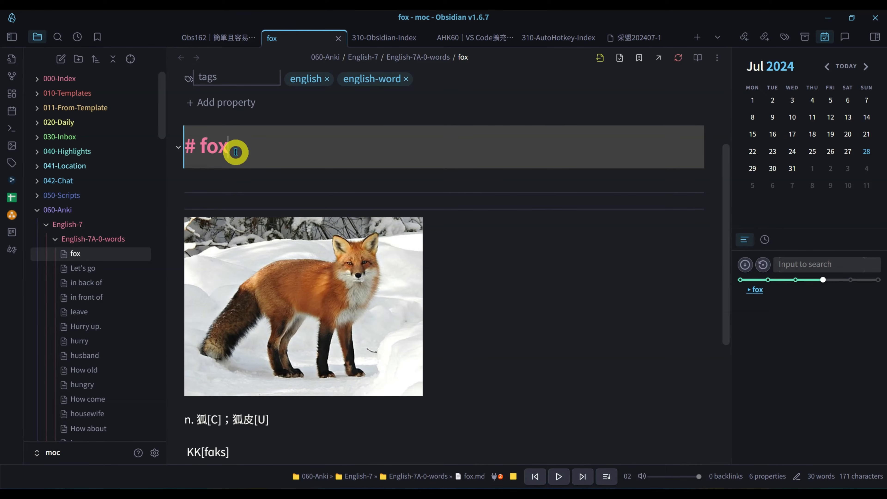
click(234, 177)
click(202, 191)
click(210, 204)
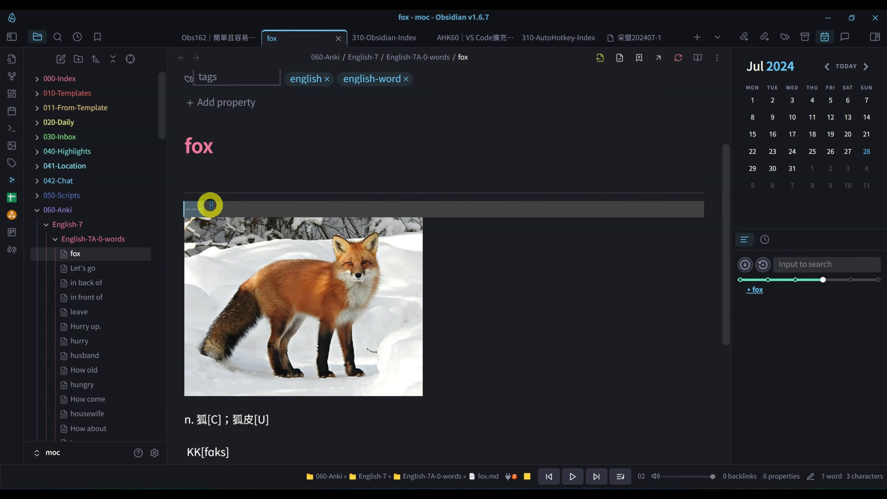
scroll(483, 249, down, 2)
scroll(436, 286, down, 2)
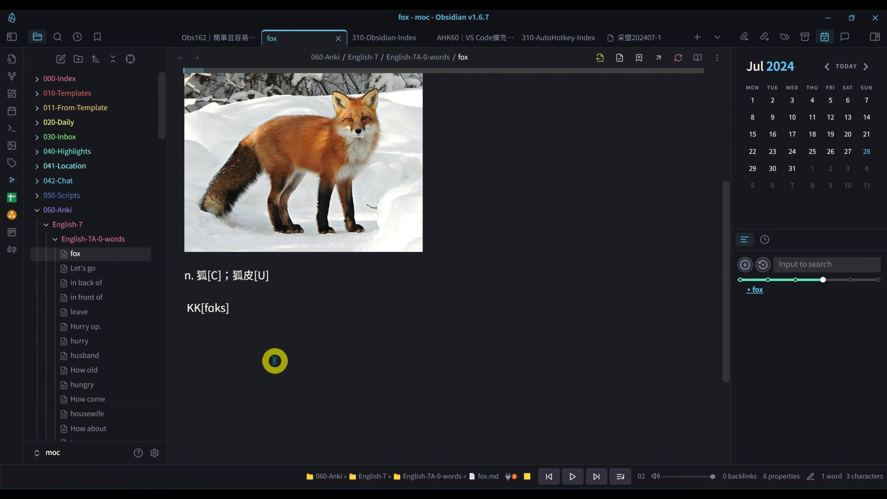
click(225, 274)
click(231, 310)
scroll(316, 340, up, 8)
scroll(516, 284, down, 2)
scroll(489, 359, up, 2)
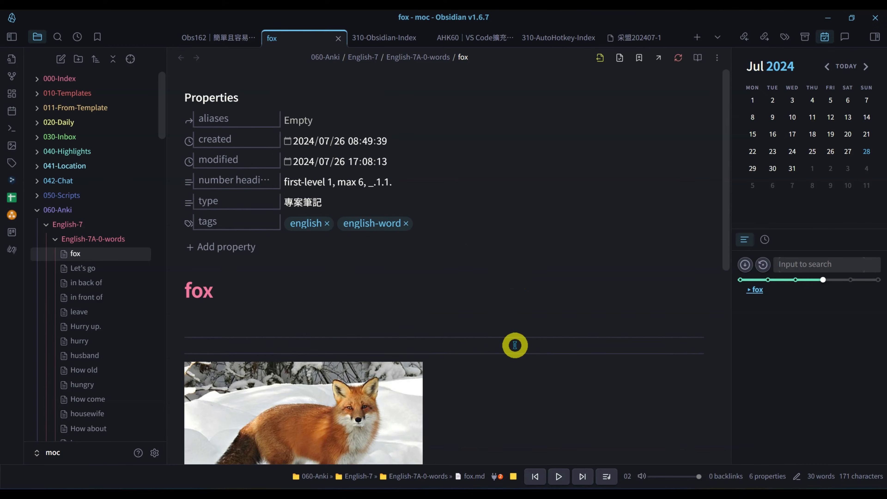
scroll(515, 345, down, 4)
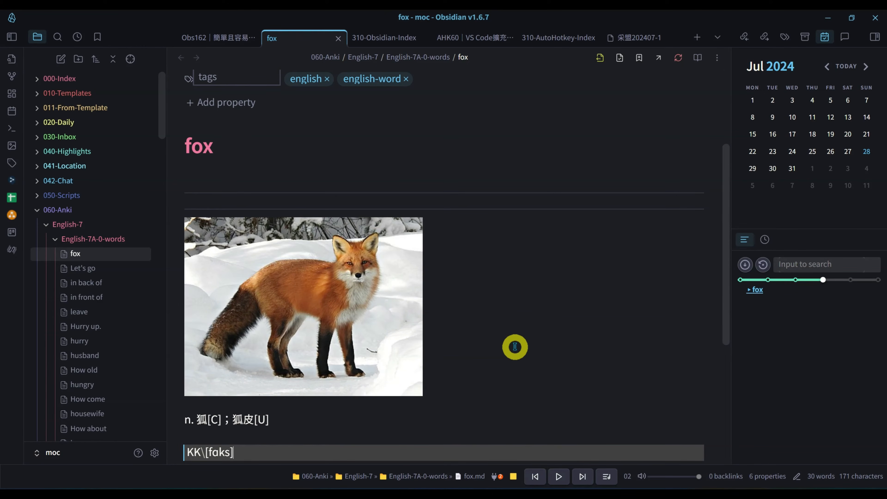
scroll(515, 347, up, 2)
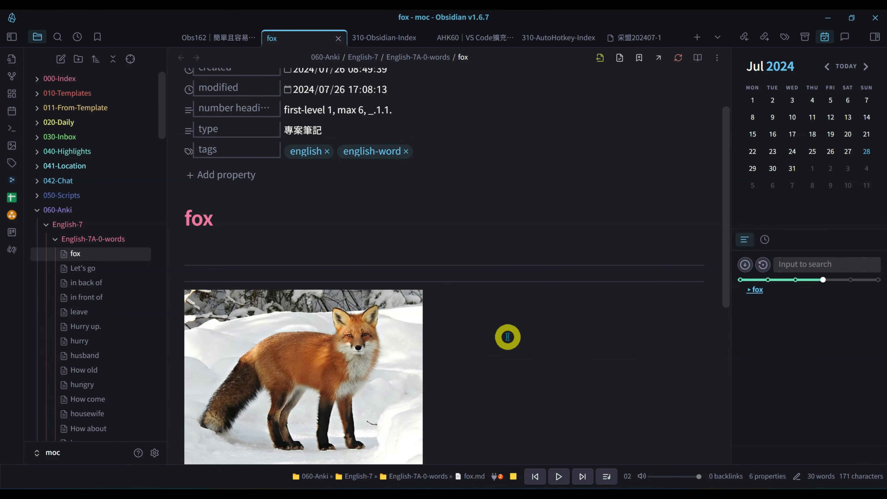
Step: Run Yanki's "Sync flashcard notes to Anki" command and switch to Anki to view the synced decks
key(ctrl+p)
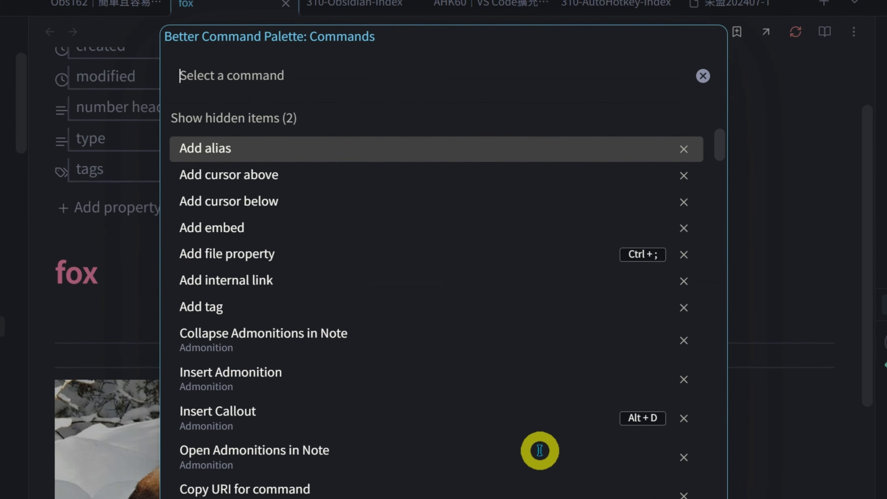
text(yanki)
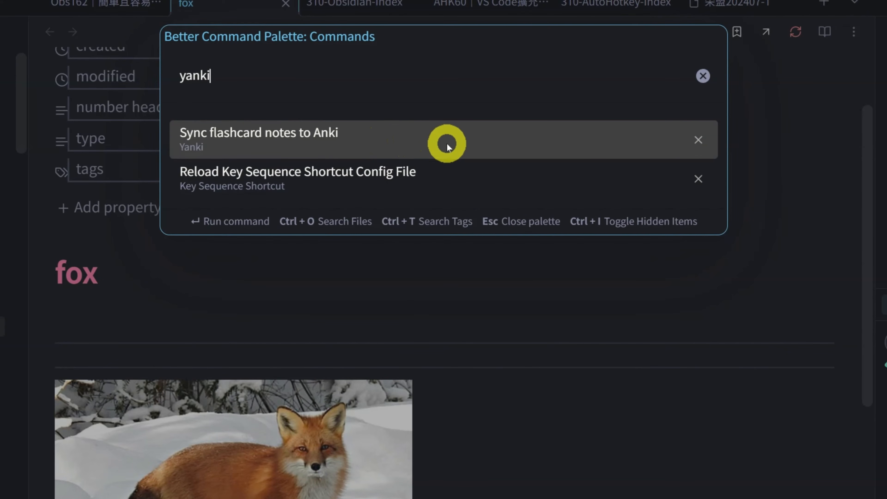
click(356, 142)
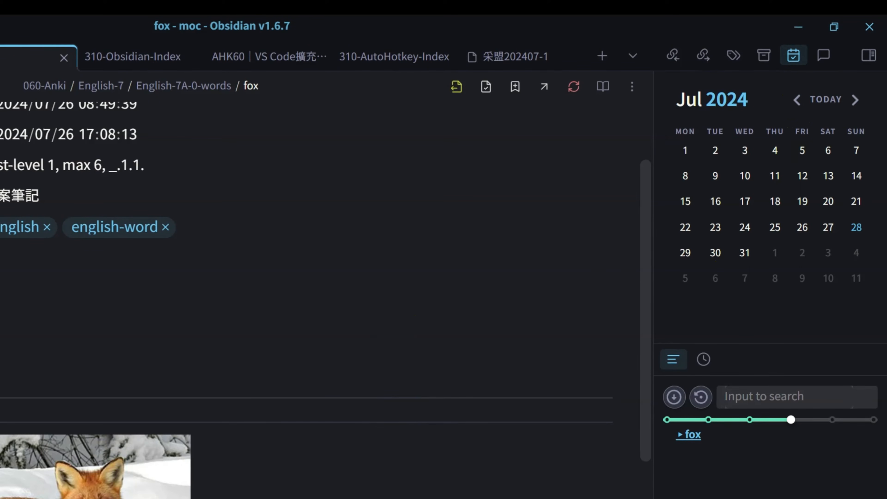
key(alt+Tab)
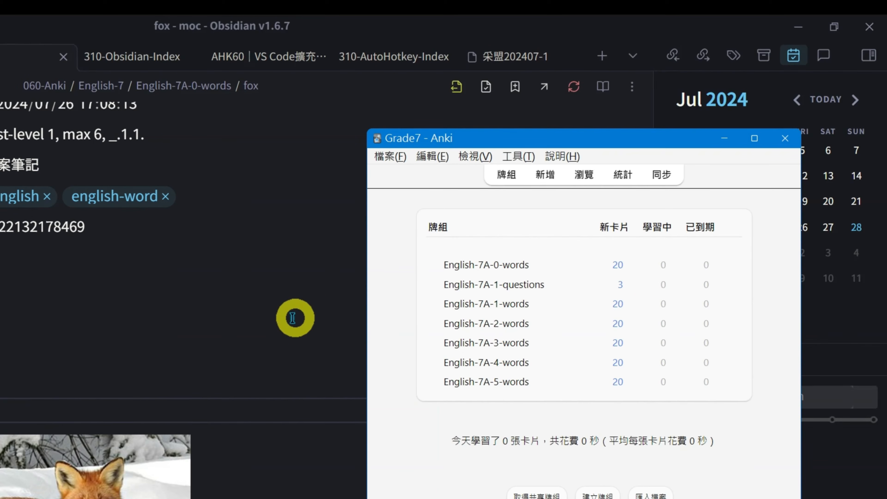
Step: Check the noteId property of the fox note in Obsidian and return to Anki
scroll(291, 320, up, 3)
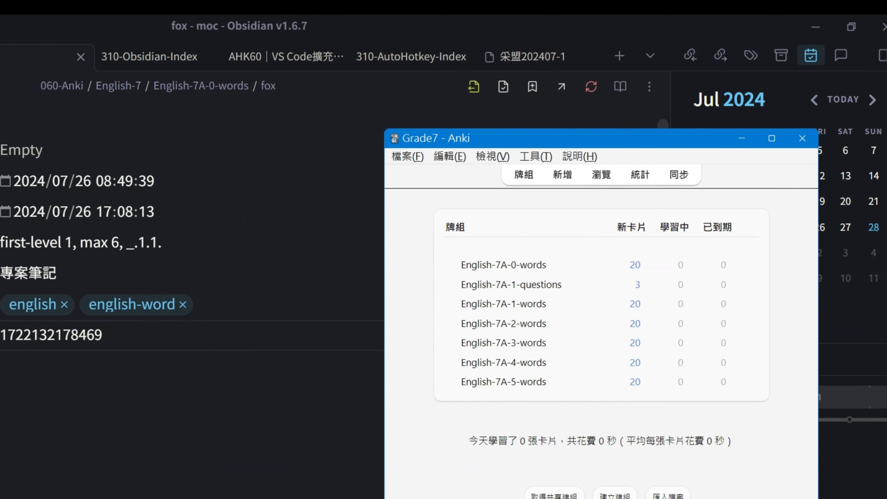
click(325, 333)
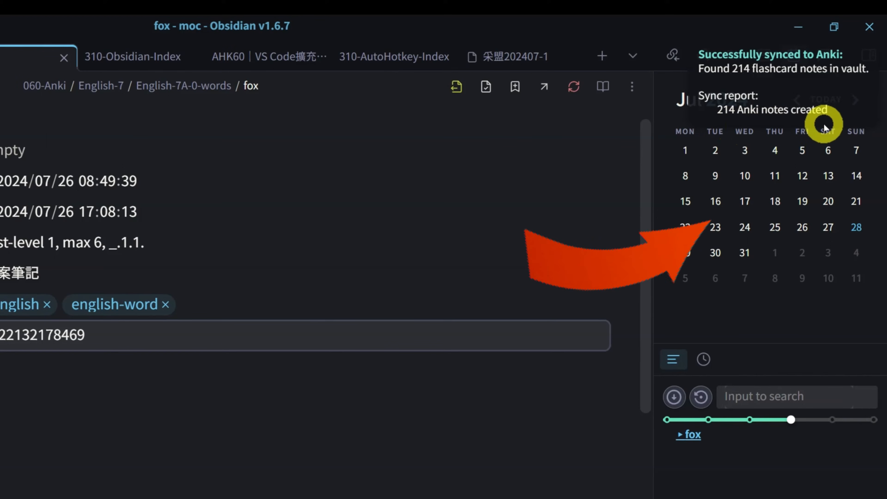
click(129, 404)
key(alt+Tab)
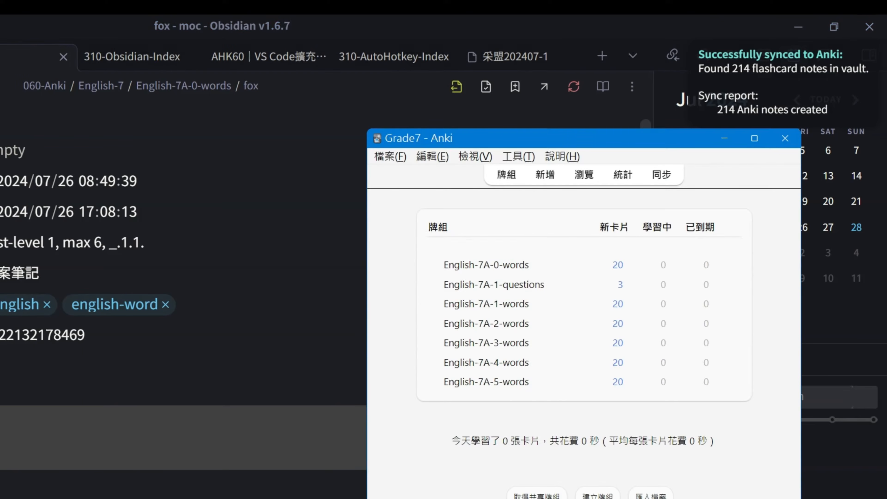
Step: Open Anki's card browser and list the cards of the English-7A-0-words deck
drag(607, 138, 291, 162)
click(287, 180)
click(55, 349)
scroll(87, 308, down, 1)
click(54, 305)
scroll(94, 321, down, 1)
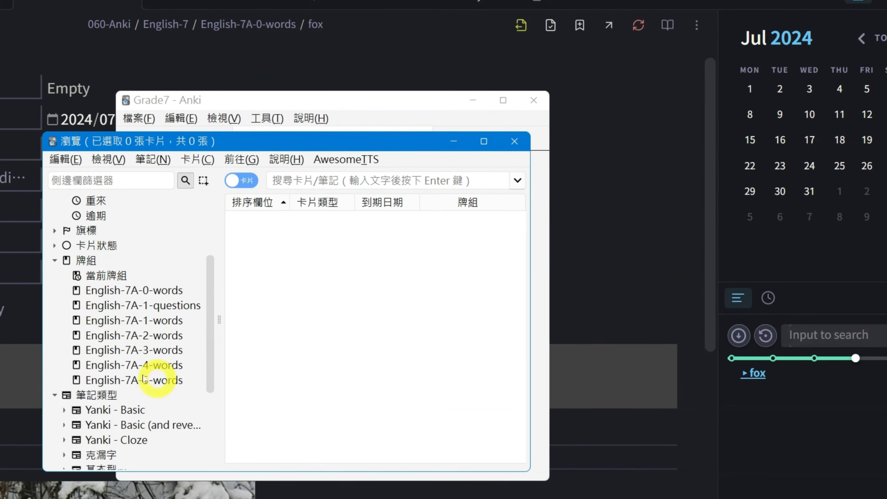
click(132, 296)
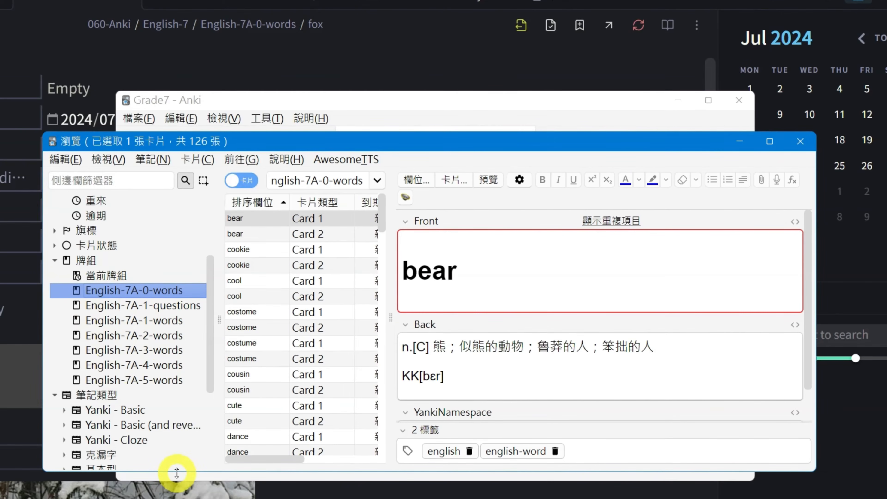
Step: Enlarge the card browser, find the fox card and preview it, then close the preview and the browser
drag(177, 473, 177, 496)
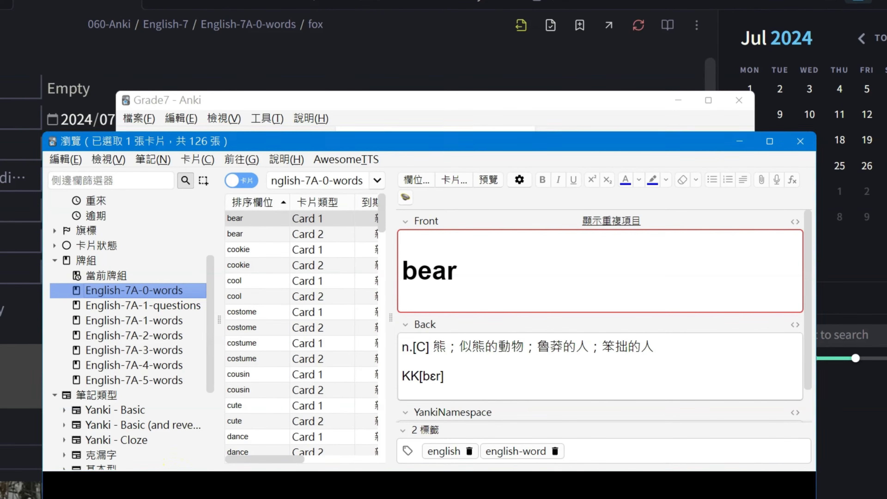
drag(377, 199, 376, 307)
click(253, 410)
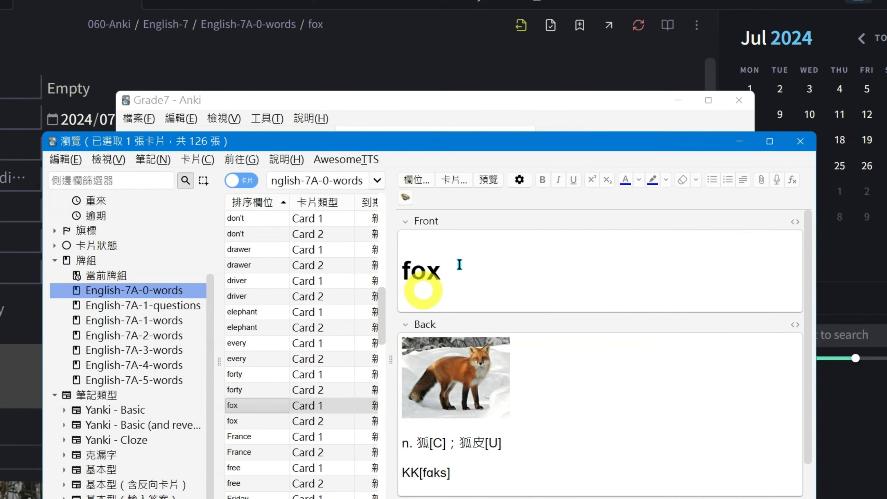
click(490, 180)
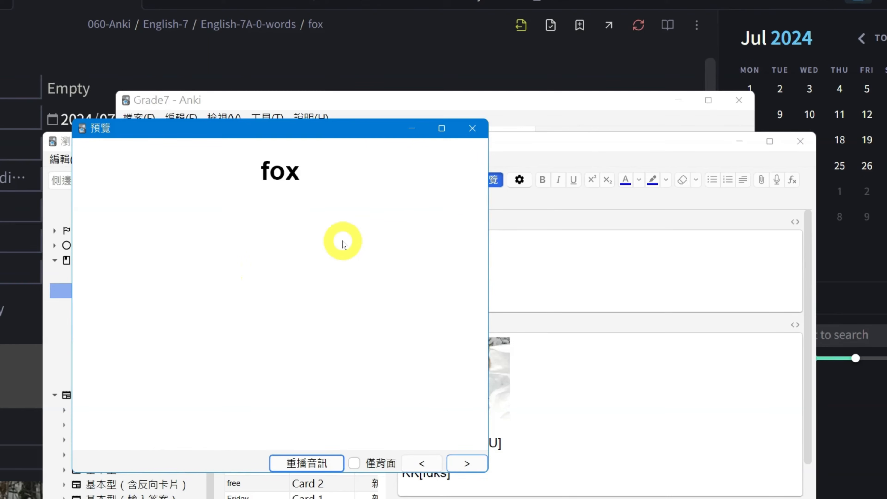
click(473, 129)
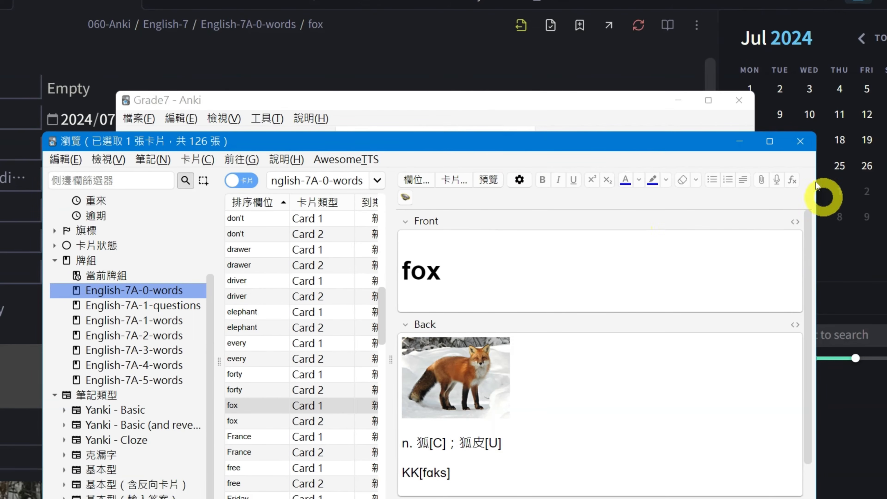
click(800, 142)
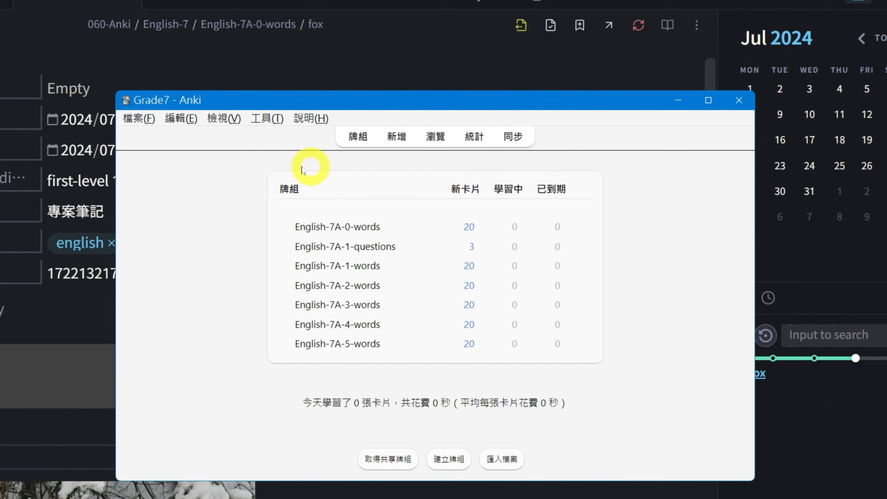
Step: Open the card templates of the "Yanki - Basic (and reversed card)" note type from the note type manager
click(273, 119)
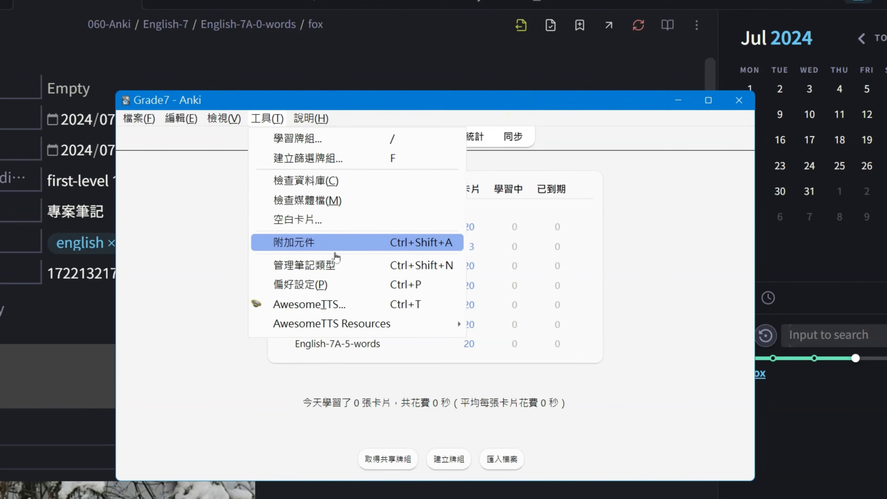
click(365, 268)
drag(553, 387, 571, 393)
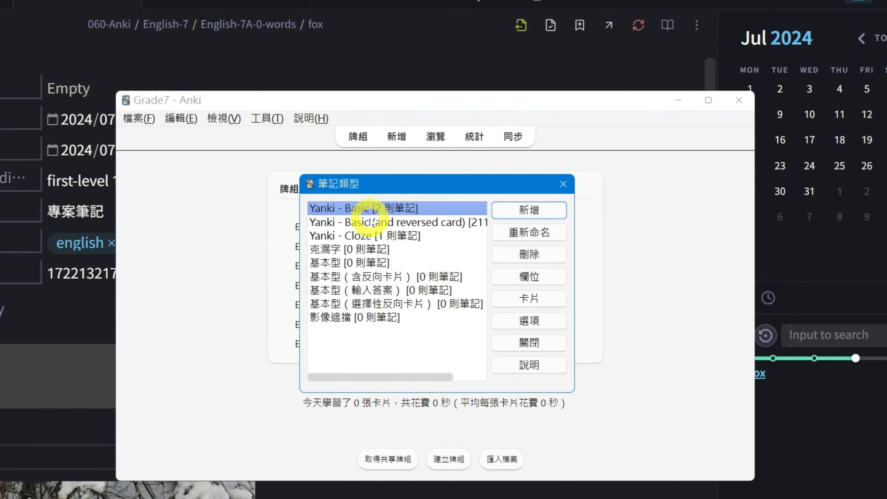
click(373, 223)
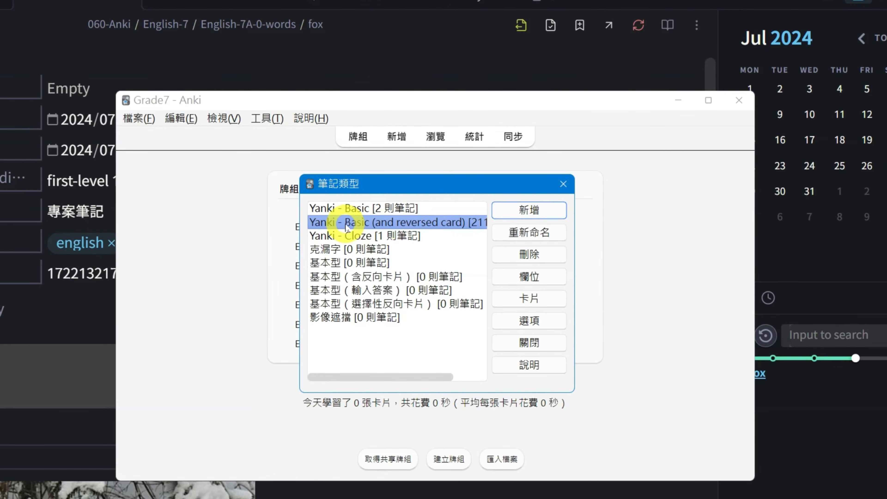
click(551, 298)
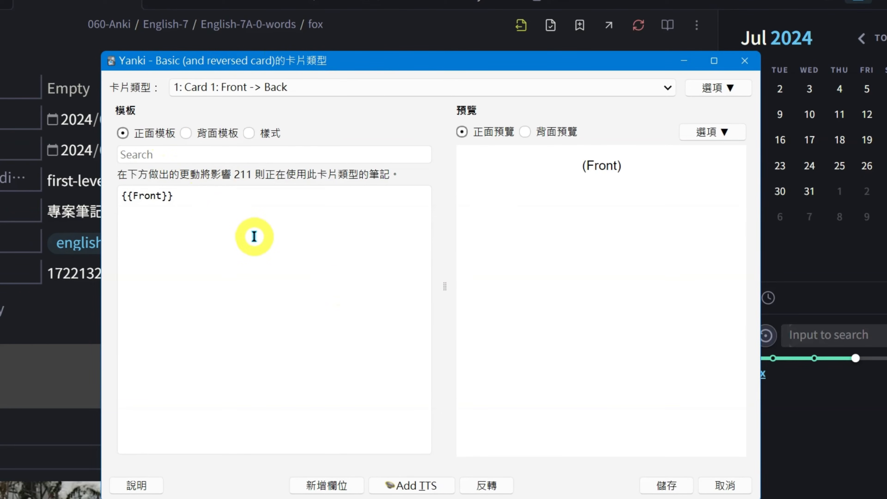
Step: Add two line breaks after {{Front}} in Card 1's front template
click(255, 221)
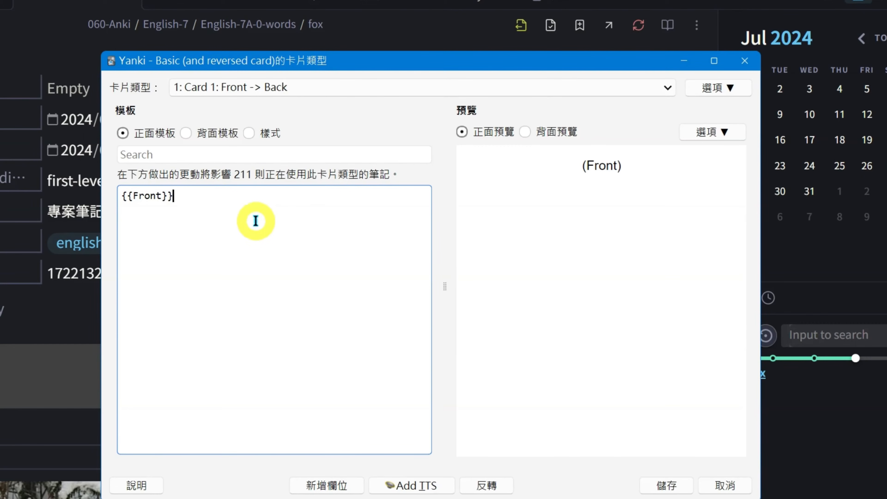
click(208, 198)
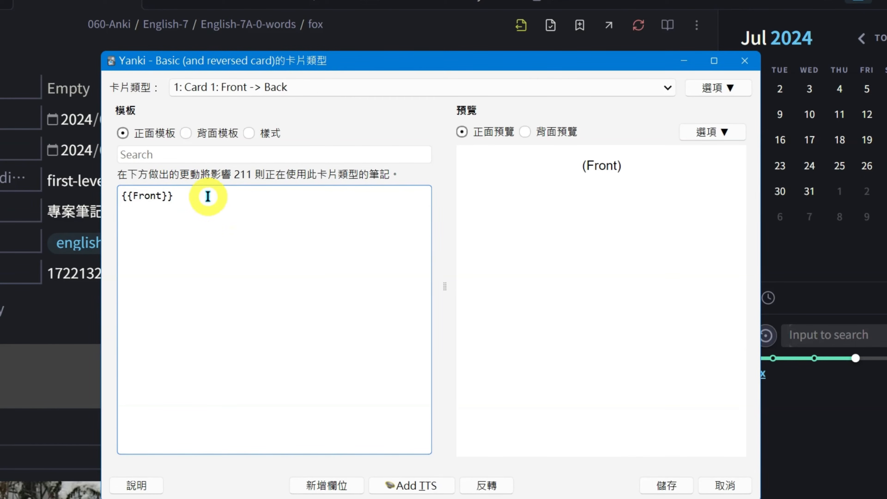
key(Return)
key(Return)
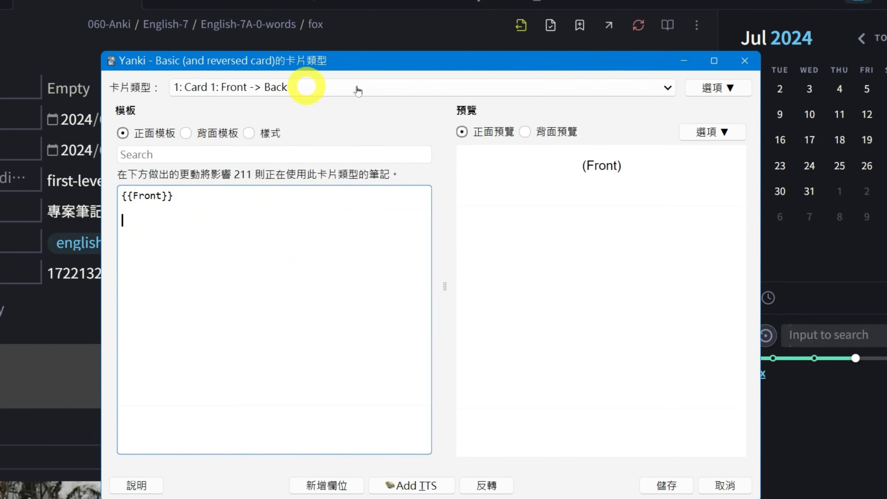
Step: Open AwesomeTTS's tag settings and save the voice configuration as preset "Microsoft Speech API JScript (Microsoft David Desktop)"
click(442, 487)
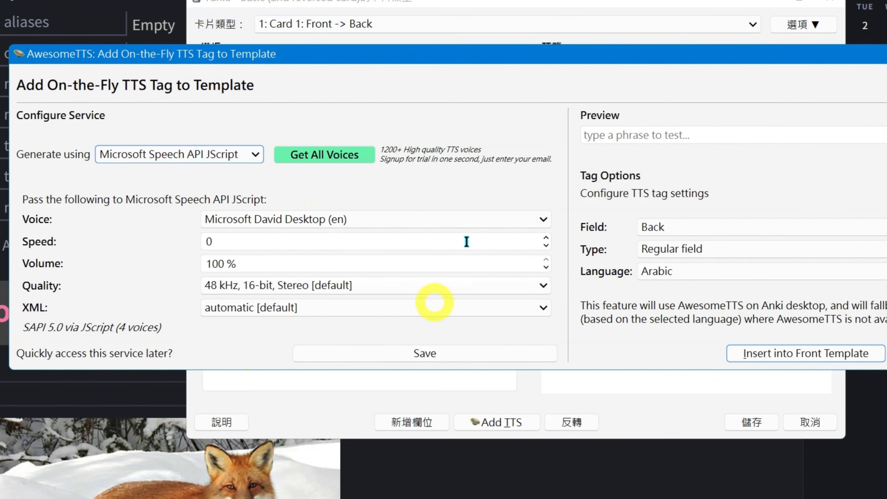
click(453, 353)
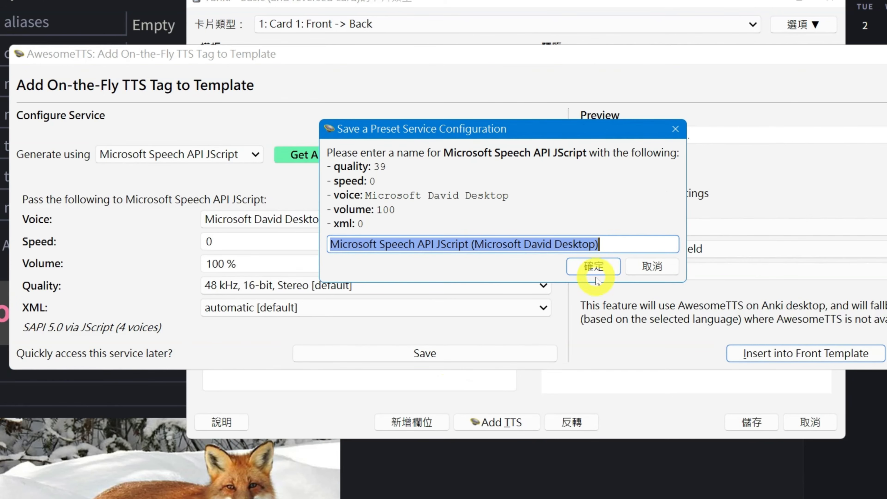
click(599, 267)
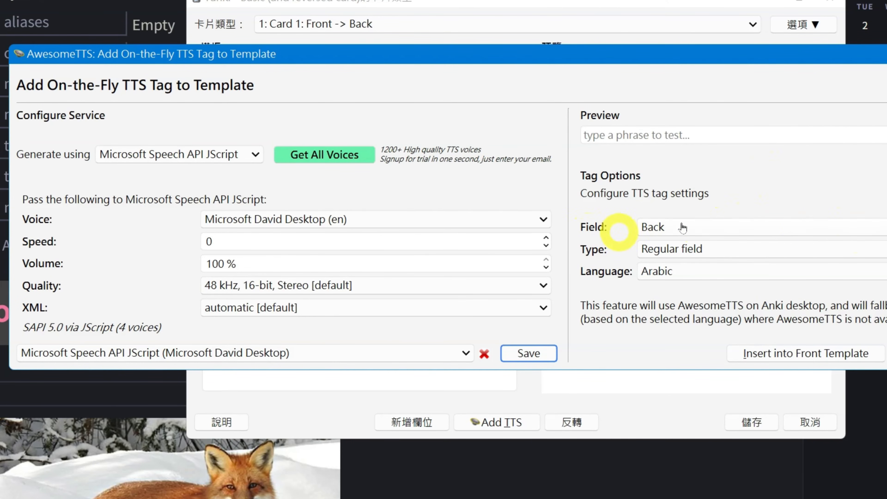
Step: Set the TTS tag's field to Front and language to English (US), and insert it into Card 1's front template
click(664, 227)
click(686, 246)
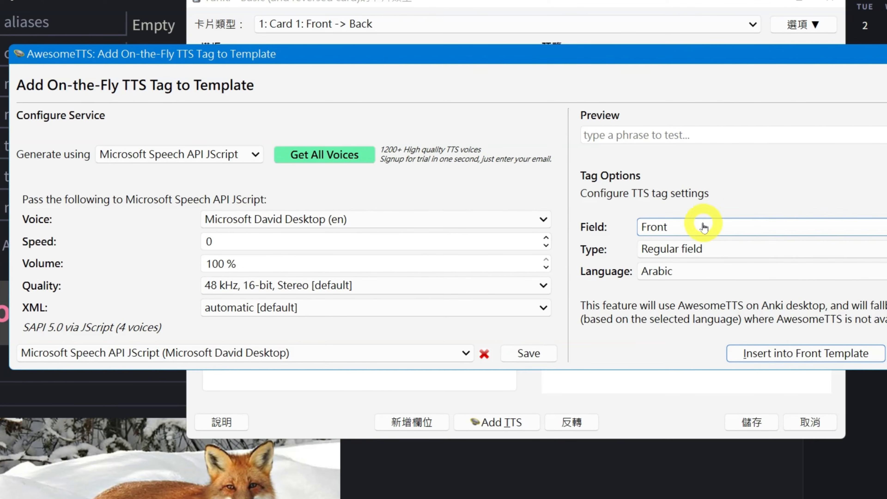
click(703, 273)
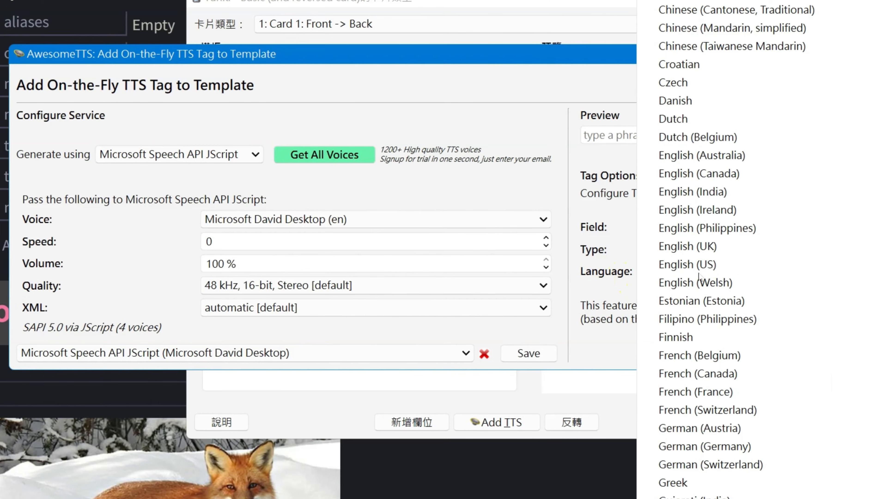
click(751, 267)
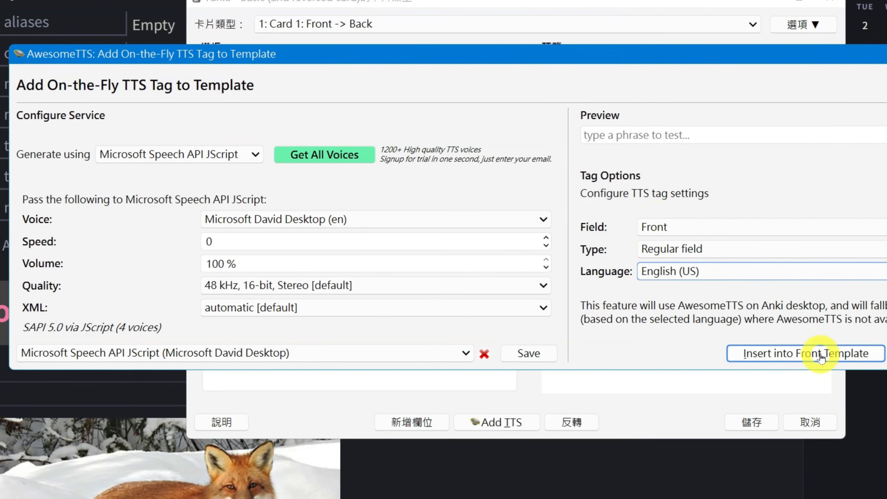
click(791, 356)
click(643, 239)
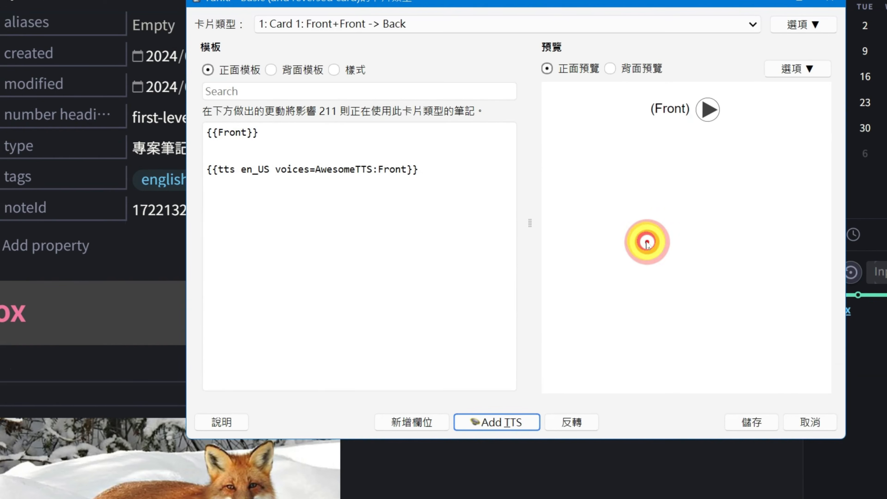
Step: Copy the tag {{tts en_US voices=AwesomeTTS:Front}} from Card 1's front template to below {{Front}} in Card 2's back template
click(456, 174)
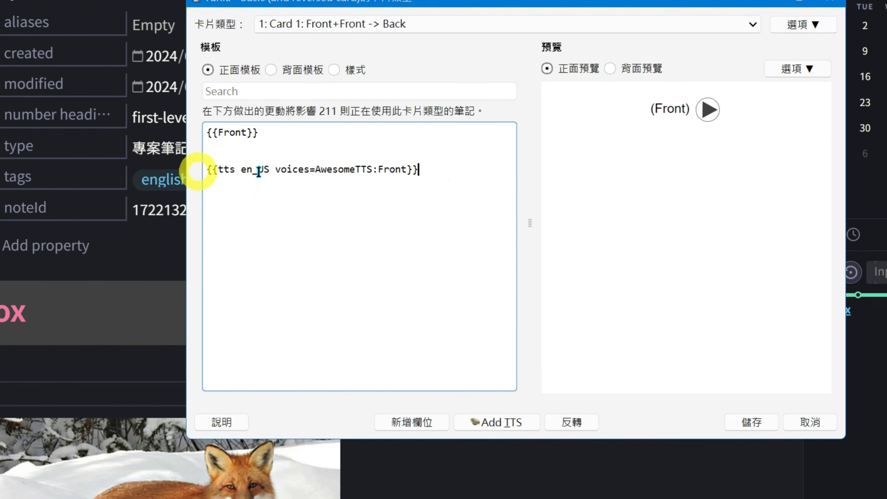
drag(436, 169, 208, 173)
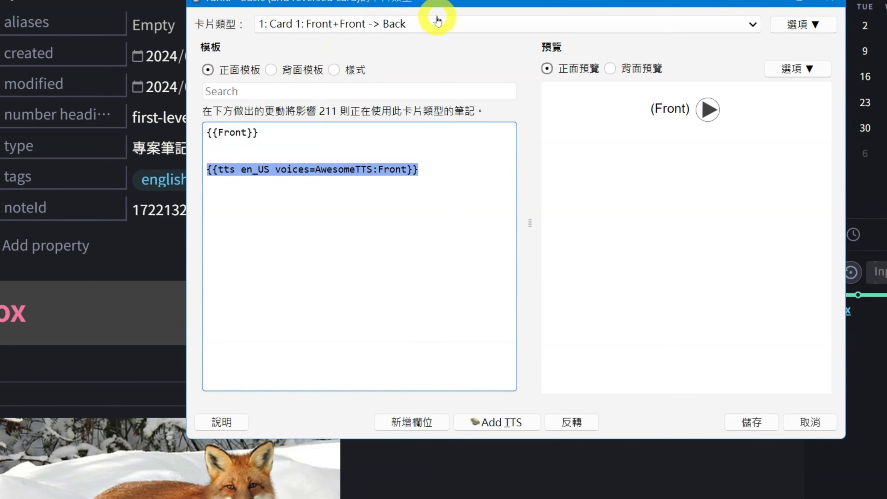
click(449, 174)
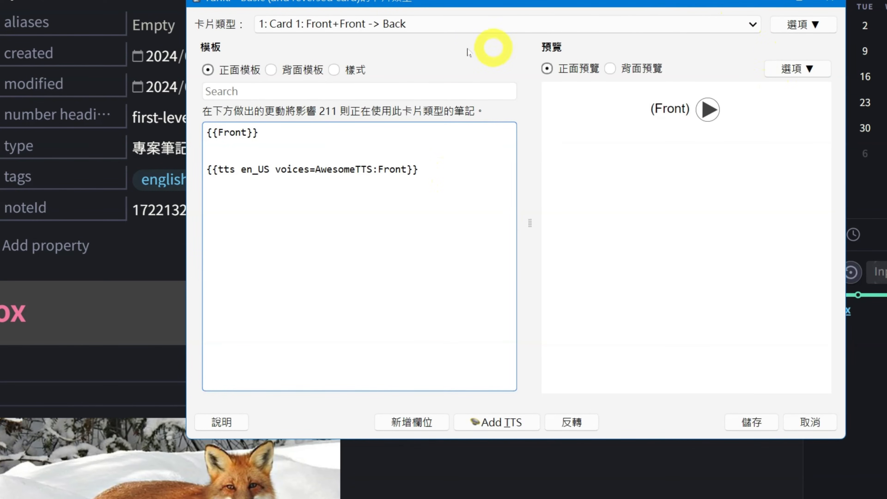
click(454, 23)
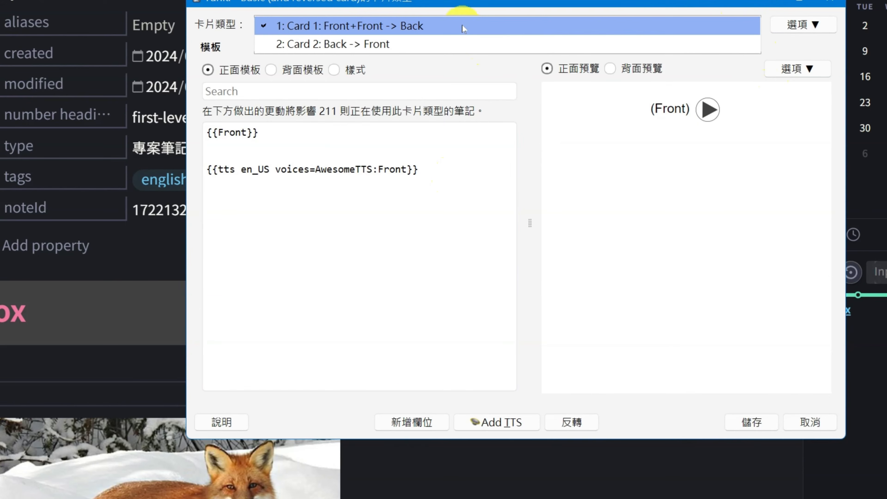
click(306, 45)
click(266, 136)
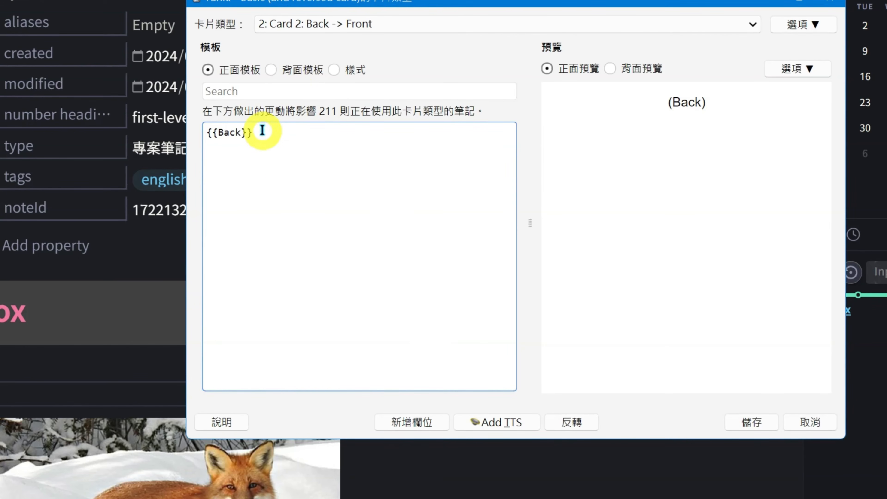
click(295, 69)
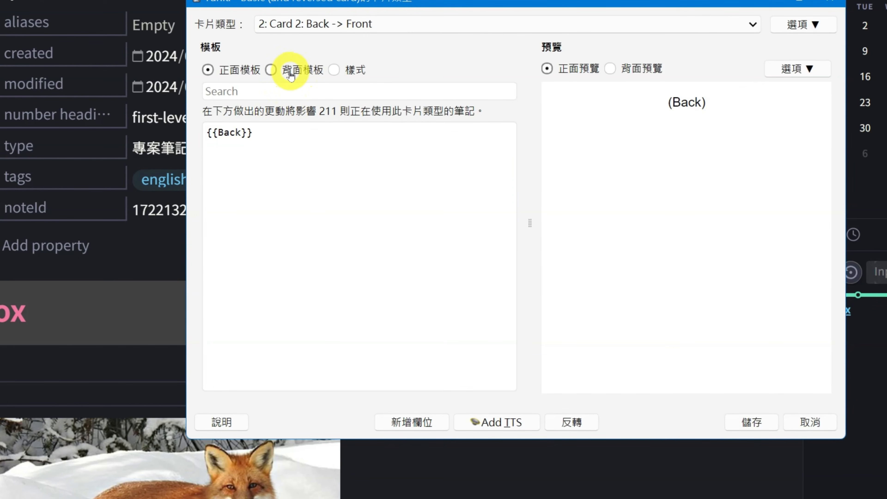
click(301, 180)
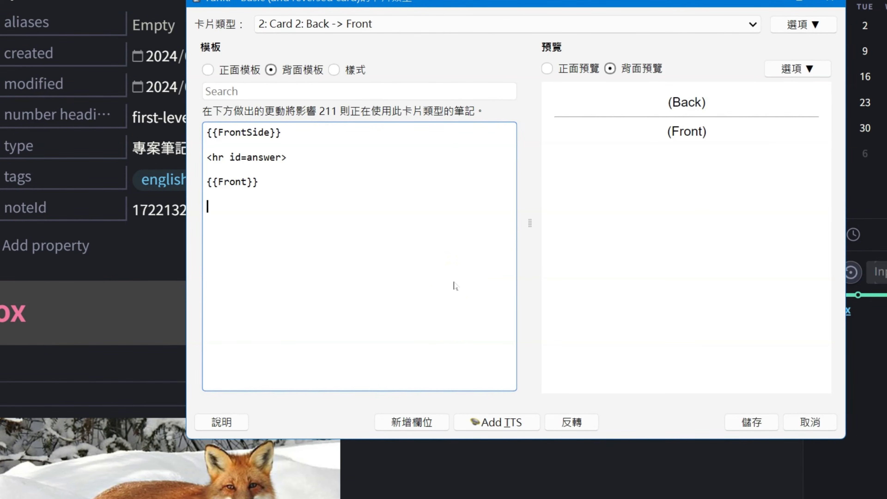
text({{tts en_US voices=AwesomeTTS:Front}})
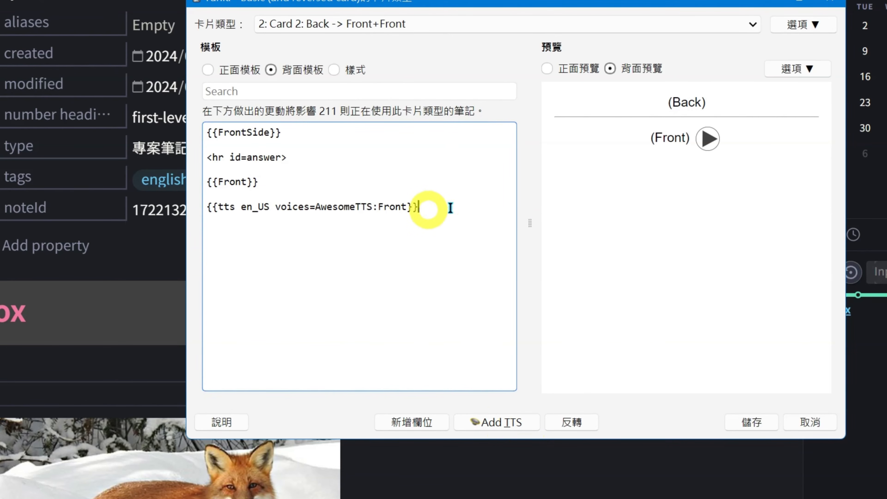
Step: Review the card type list and save the template changes for the note type
click(322, 27)
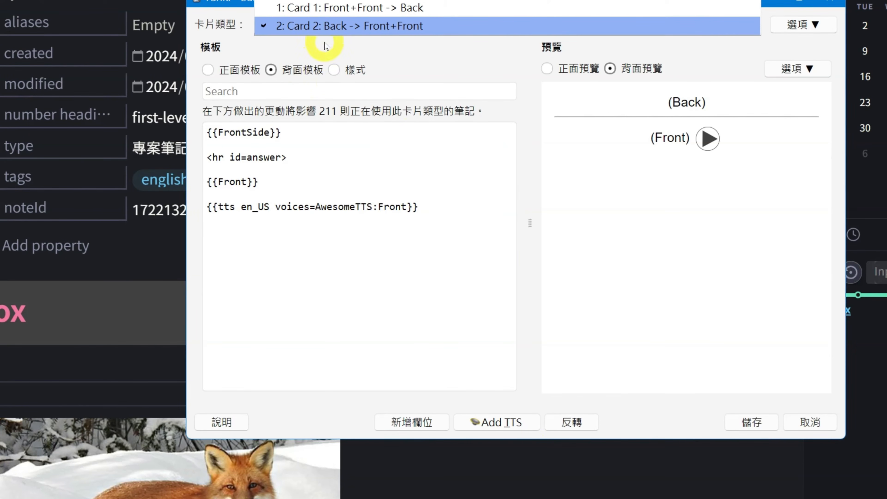
click(333, 204)
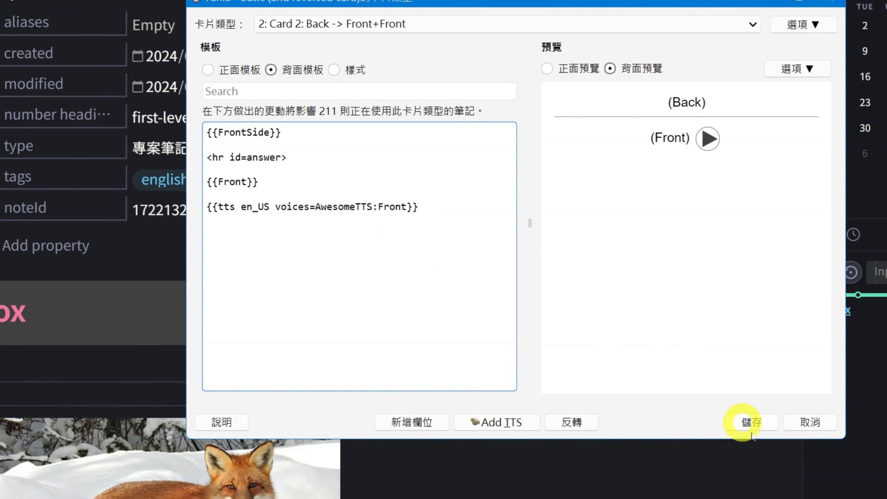
click(752, 423)
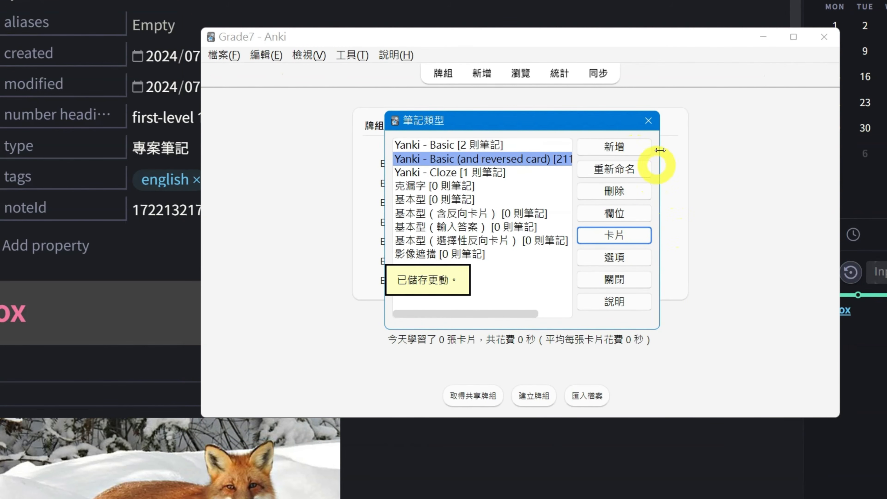
Step: Close the note types dialog and open the fox note's Card 1 from the English-7A-0-words deck in the card browser
click(650, 121)
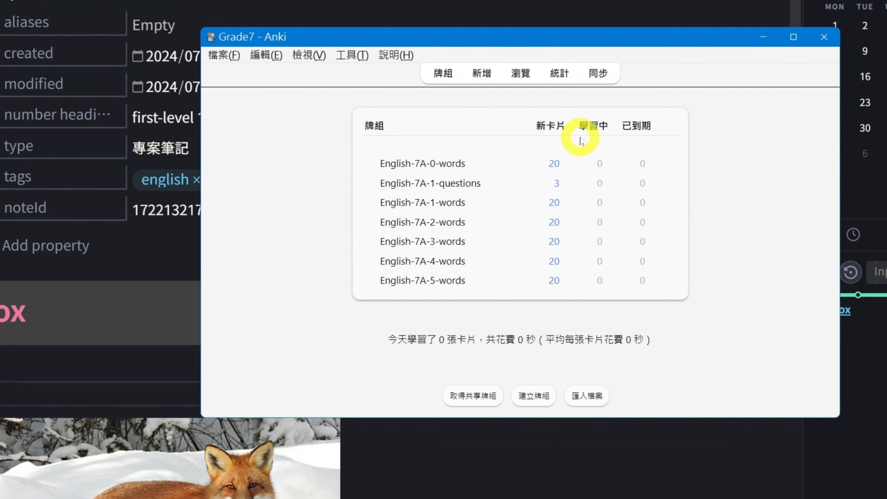
click(520, 74)
scroll(386, 308, down, 4)
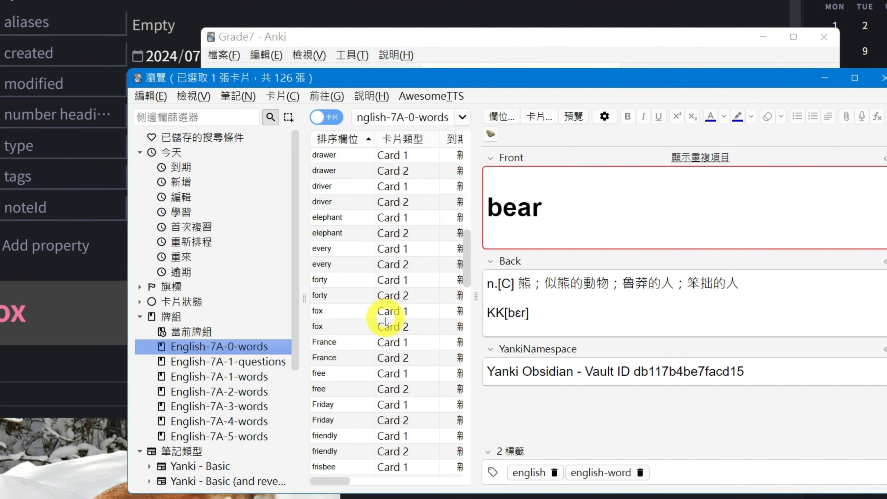
click(349, 311)
click(536, 226)
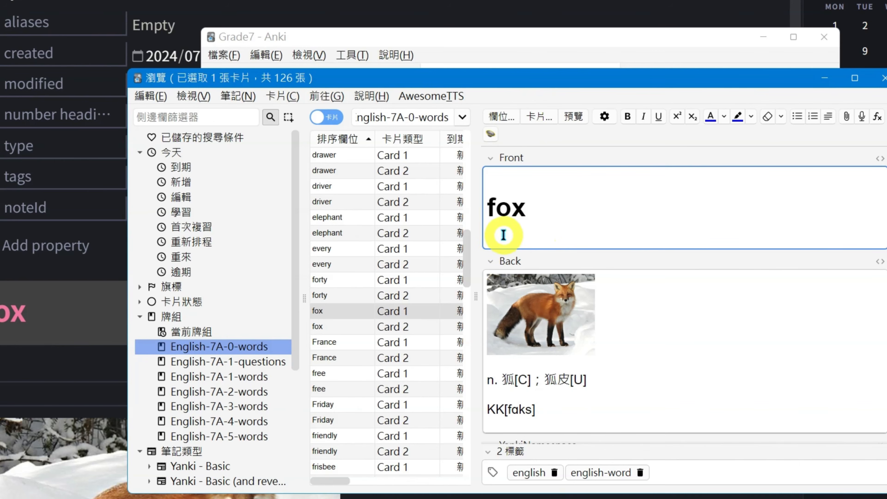
Step: Preview the fox cards from Card 1's front through to Card 2's answer side with the pronunciation control
click(574, 117)
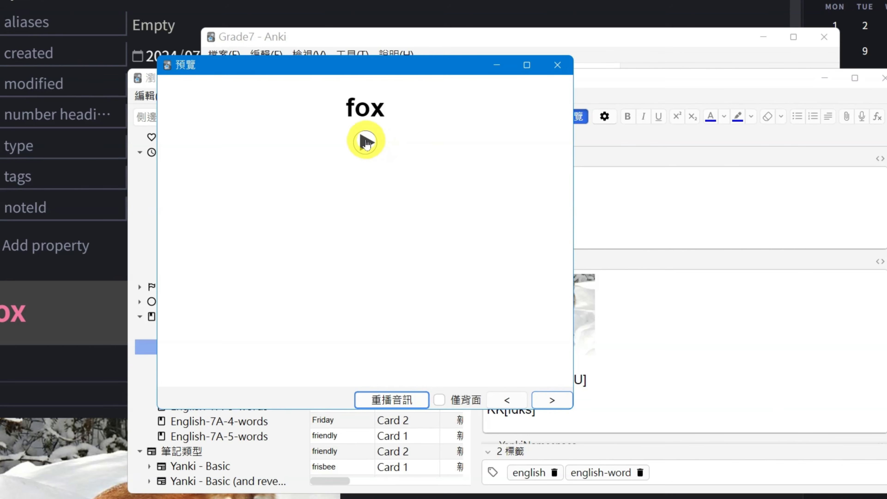
click(555, 400)
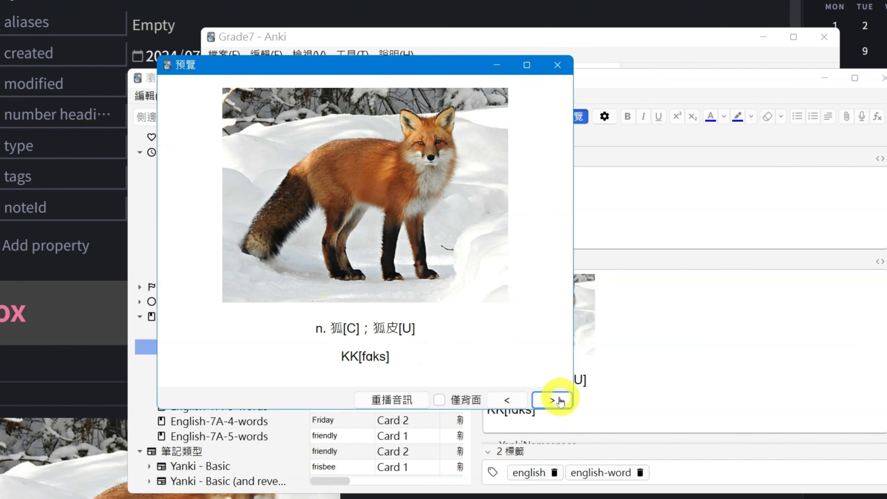
click(554, 403)
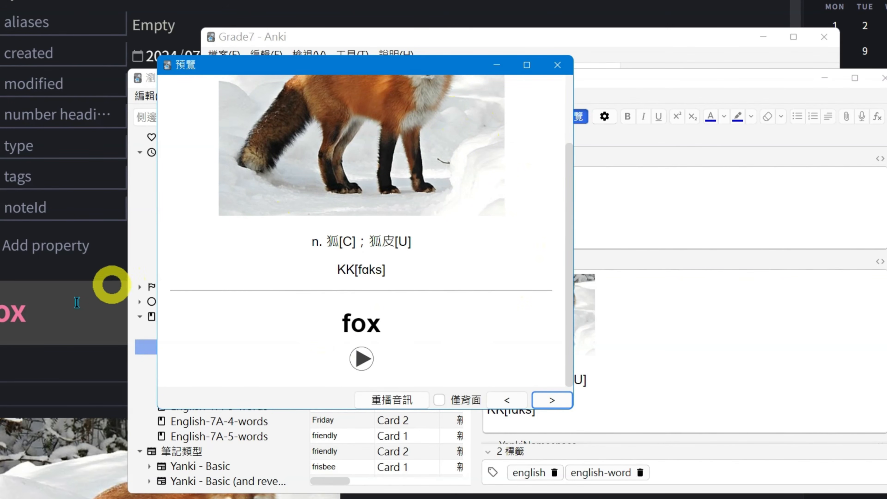
Step: Switch to Obsidian, collapse the English-7A-0-words folder, and open the wife note from the English-7A-2-words folder in its own tab
click(55, 316)
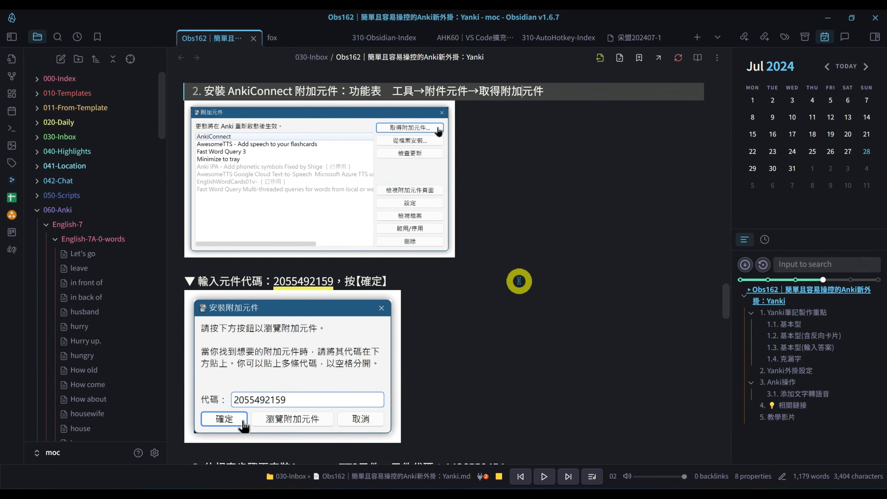
click(56, 239)
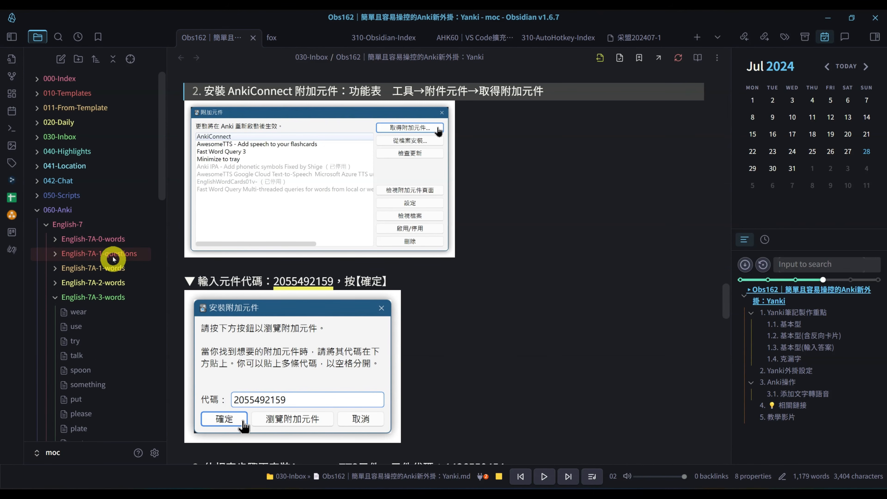
click(56, 283)
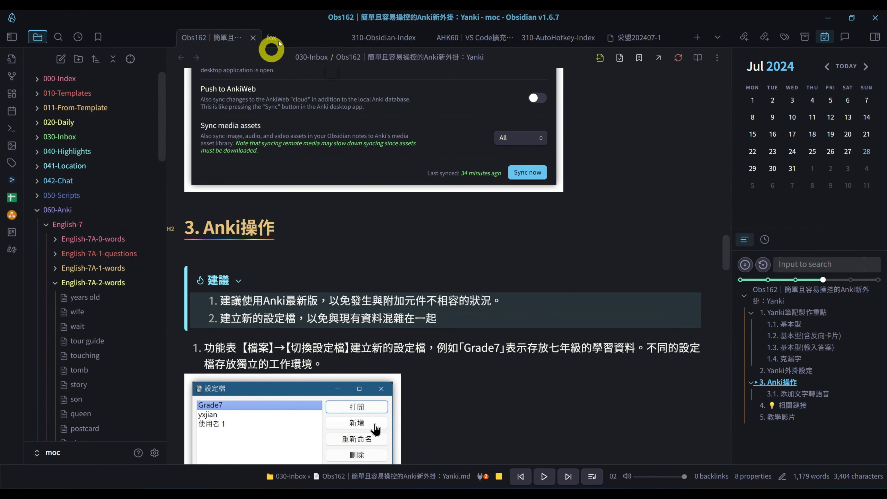
click(271, 38)
click(77, 310)
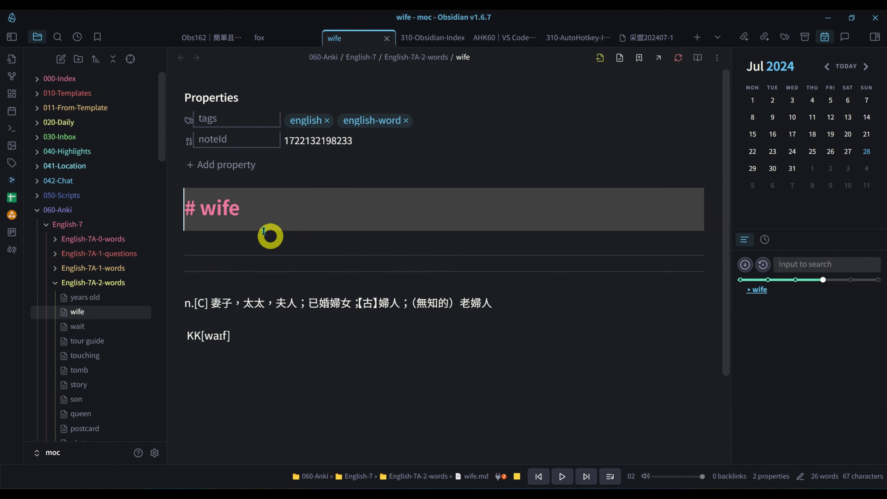
Step: Examine the wife note's heading, separator lines, Chinese definition, KK phonetics and properties
scroll(491, 212, down, 2)
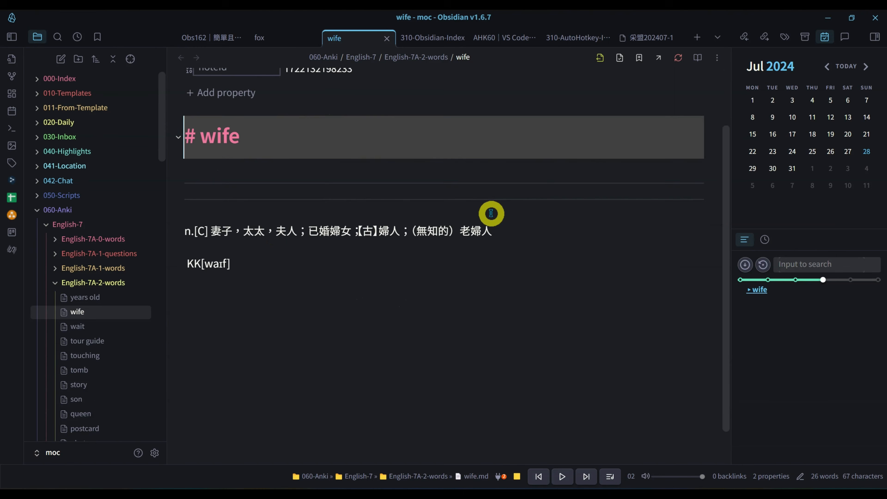
click(237, 234)
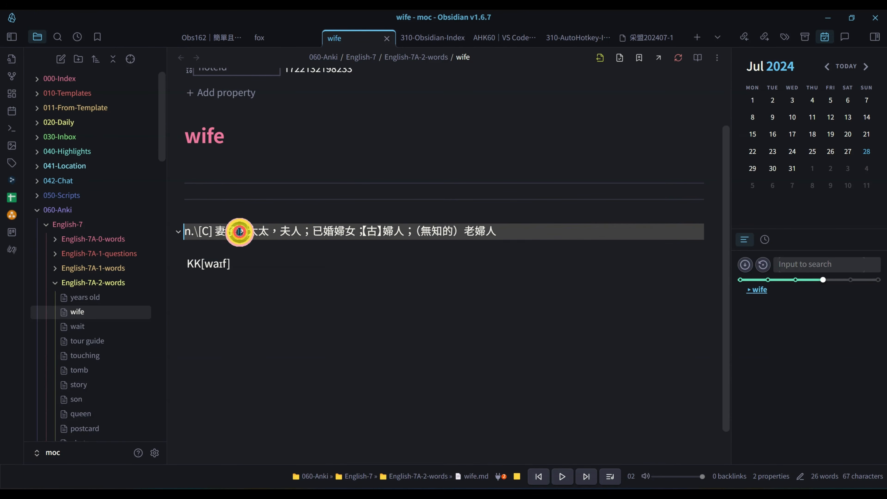
click(218, 281)
scroll(319, 214, up, 2)
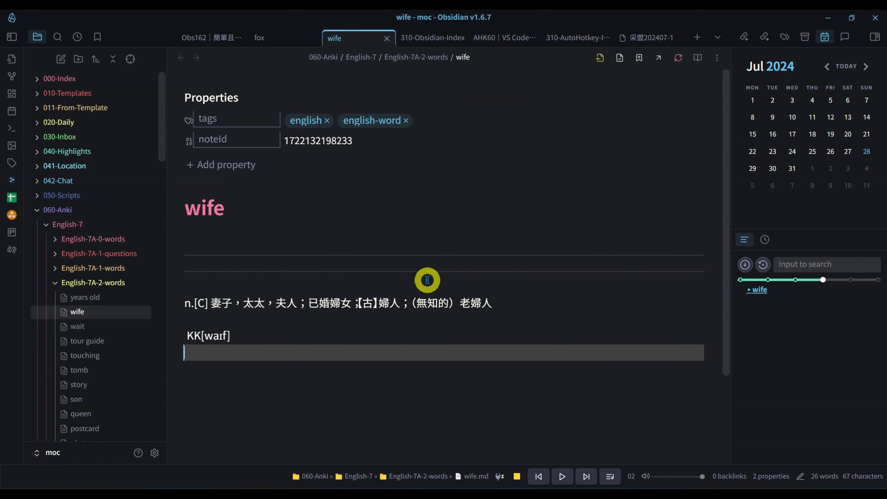
Step: Return to the Obs162 note about Yanki and review its title and introduction
click(212, 38)
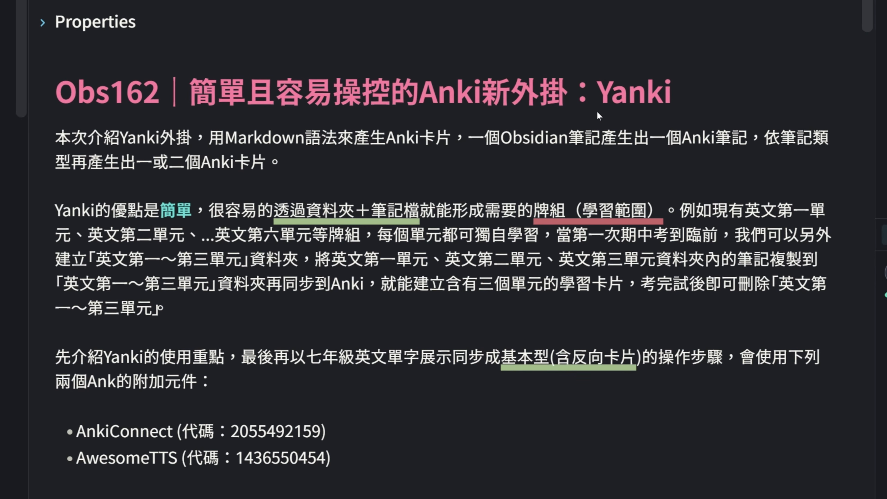
drag(595, 110, 705, 119)
key(Escape)
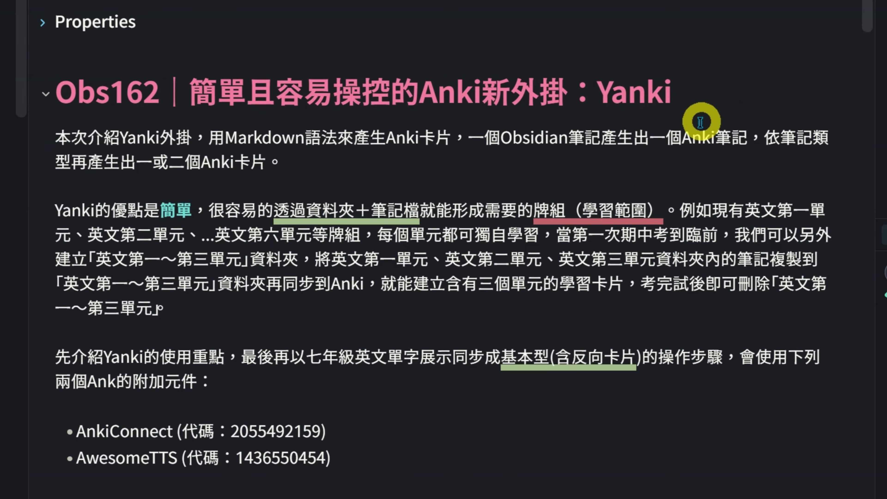